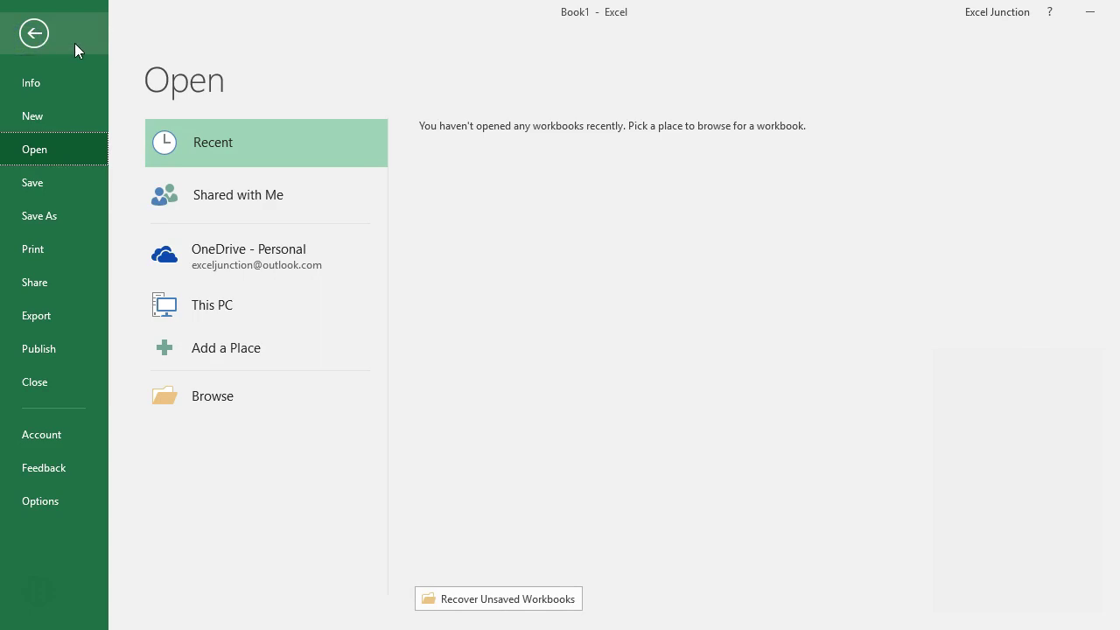
# - On the Options General page, set the new-workbook default font to Bell MT, size 15
pyautogui.click(76, 497)
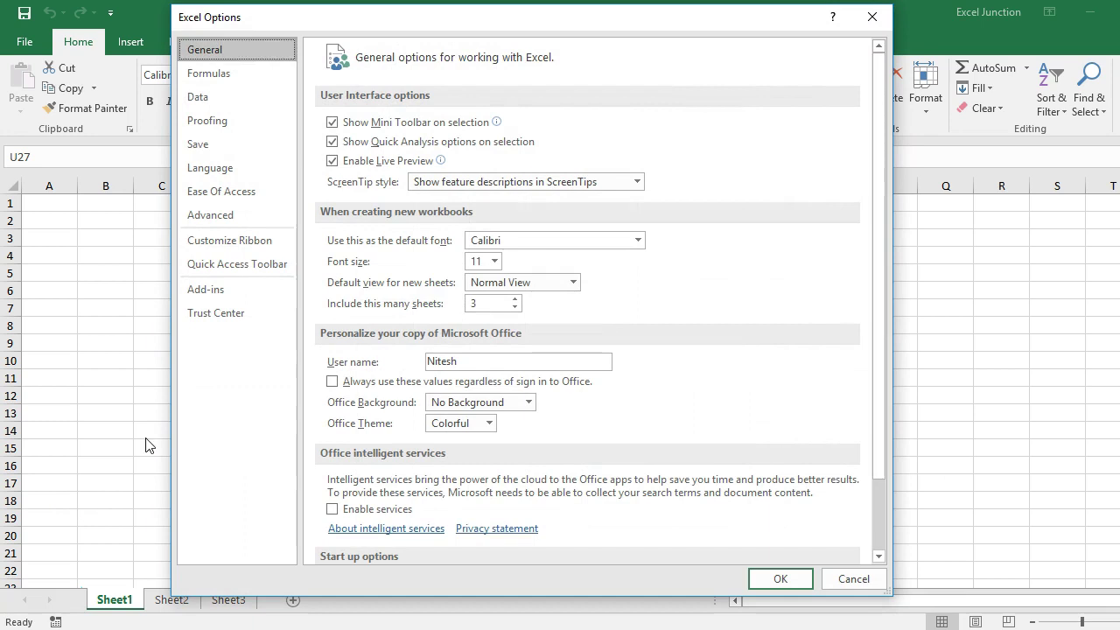
pyautogui.moveTo(564, 20); pyautogui.dragTo(579, 18)
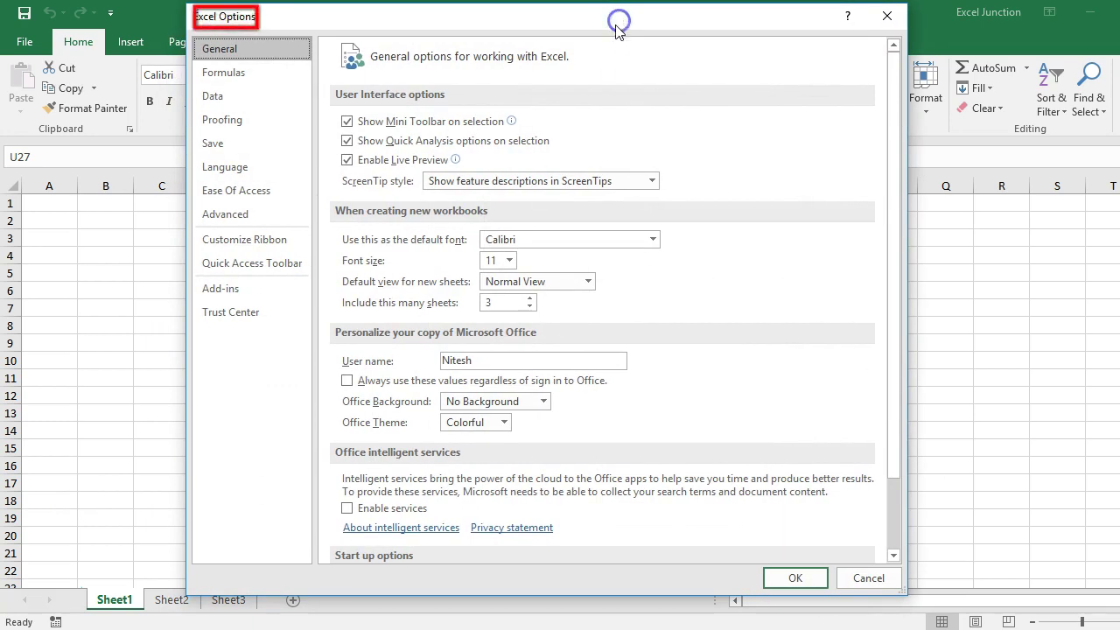
pyautogui.click(262, 46)
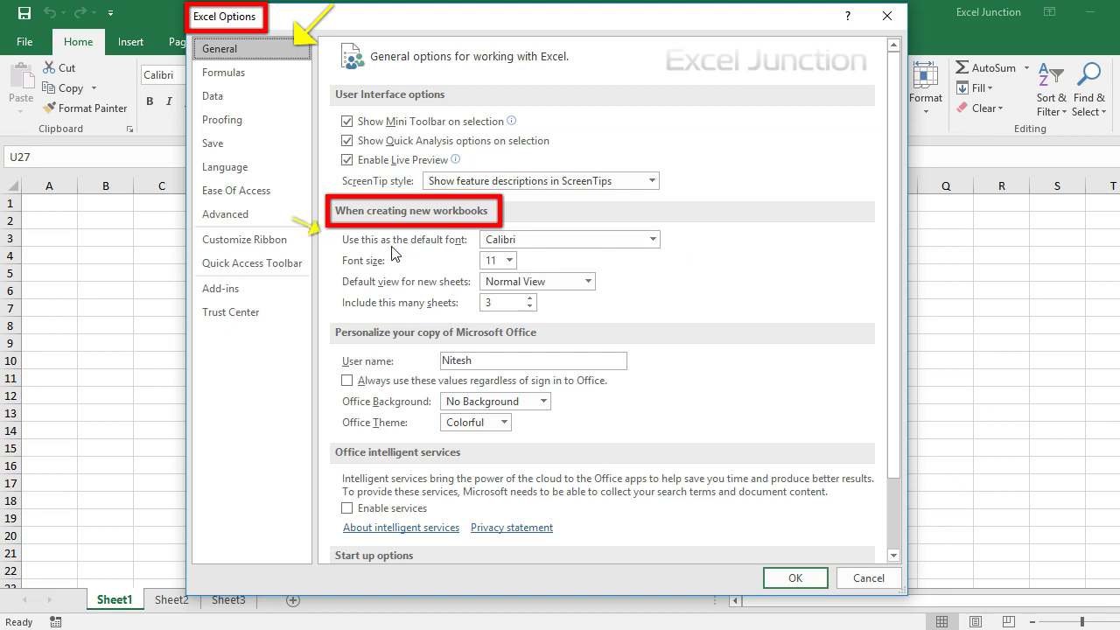
pyautogui.click(652, 240)
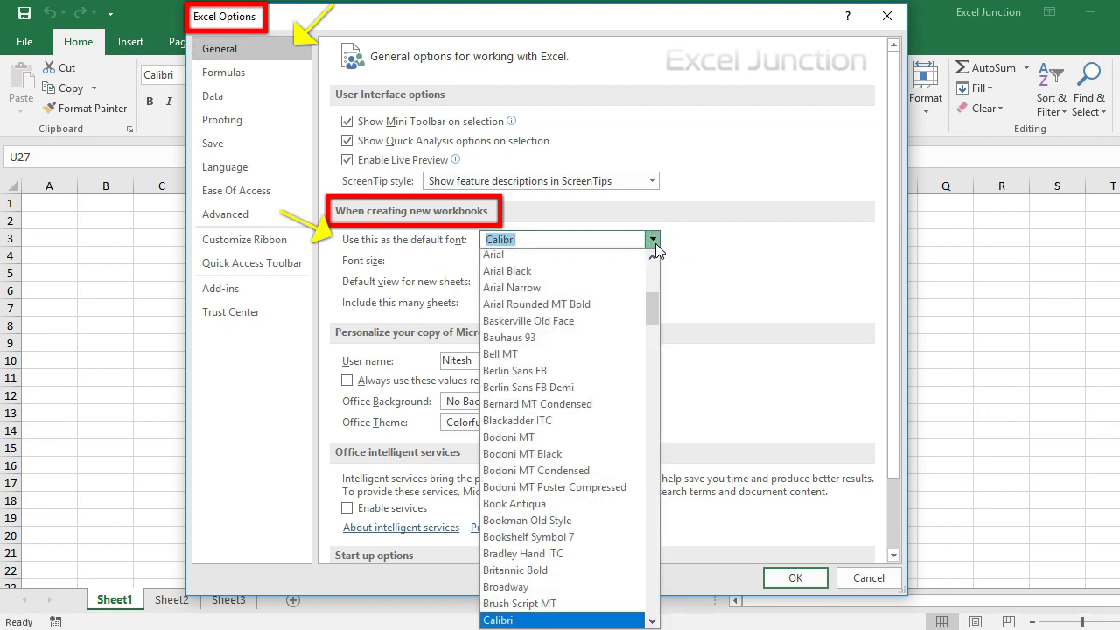
pyautogui.write('Bell MT')
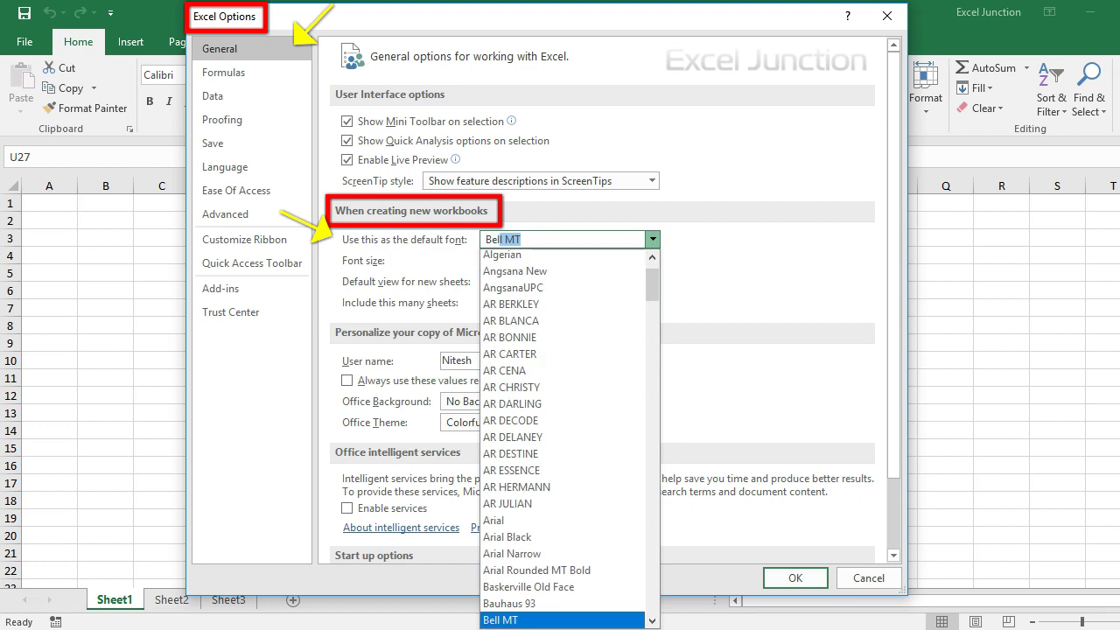
pyautogui.click(534, 225)
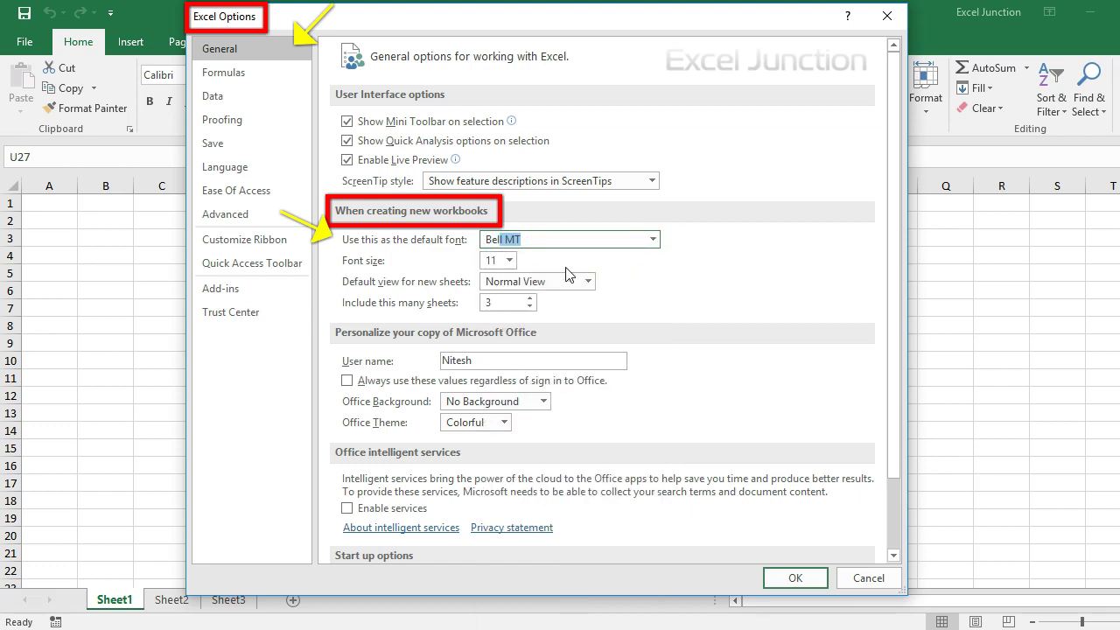
pyautogui.click(498, 260)
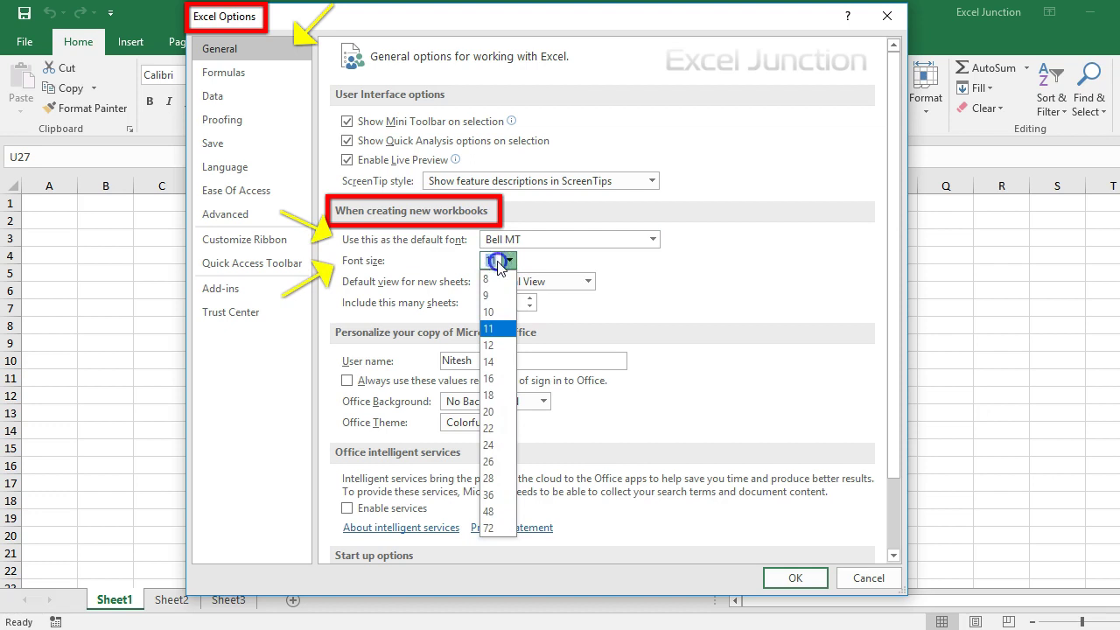
pyautogui.write('15')
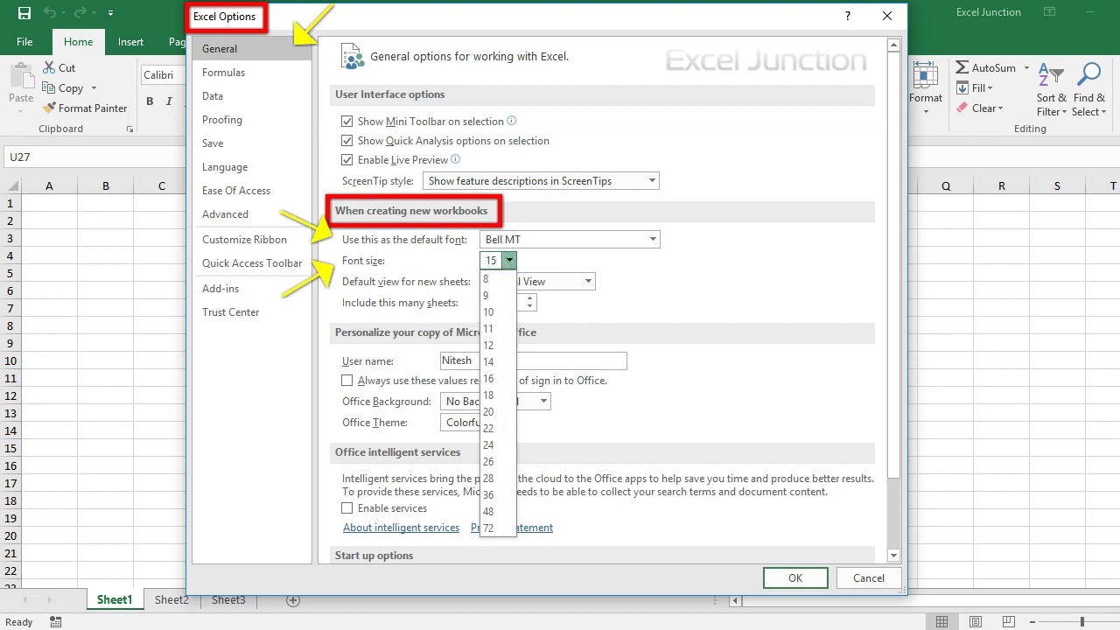
pyautogui.click(559, 263)
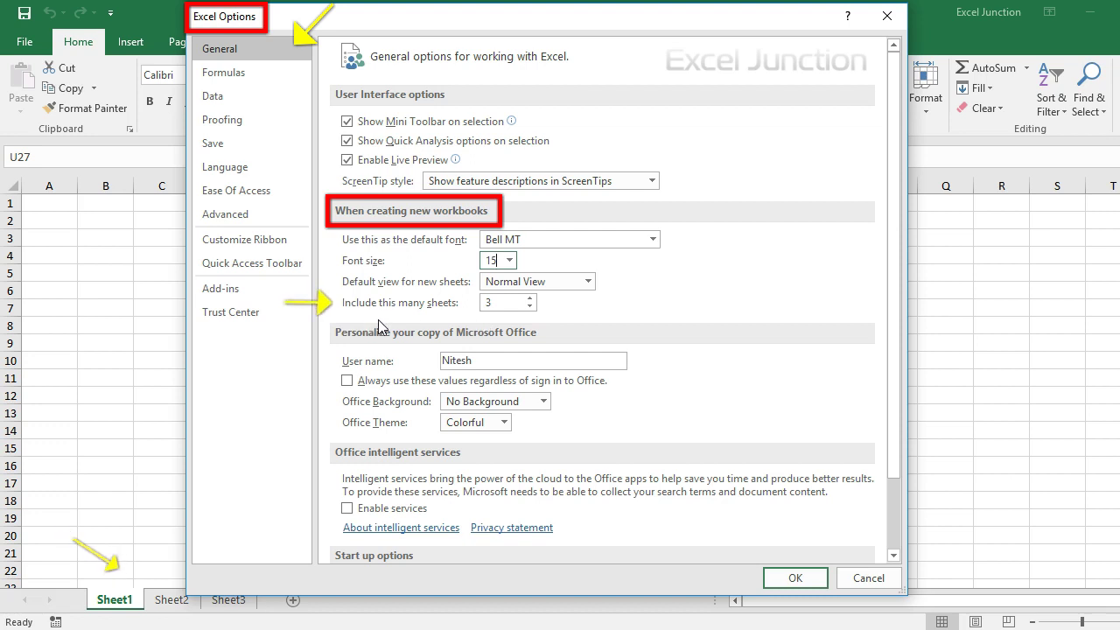
# - Raise the new-workbook sheet count to 7 and confirm the Options dialog
pyautogui.click(530, 299)
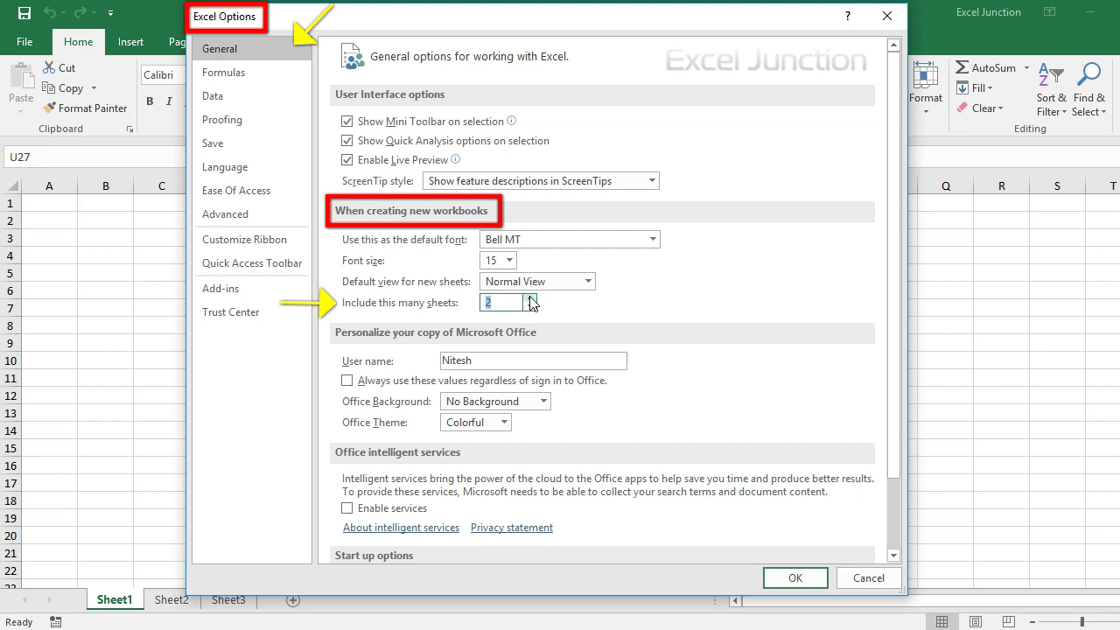
pyautogui.click(529, 298)
pyautogui.click(530, 298)
pyautogui.click(529, 298)
pyautogui.click(507, 303)
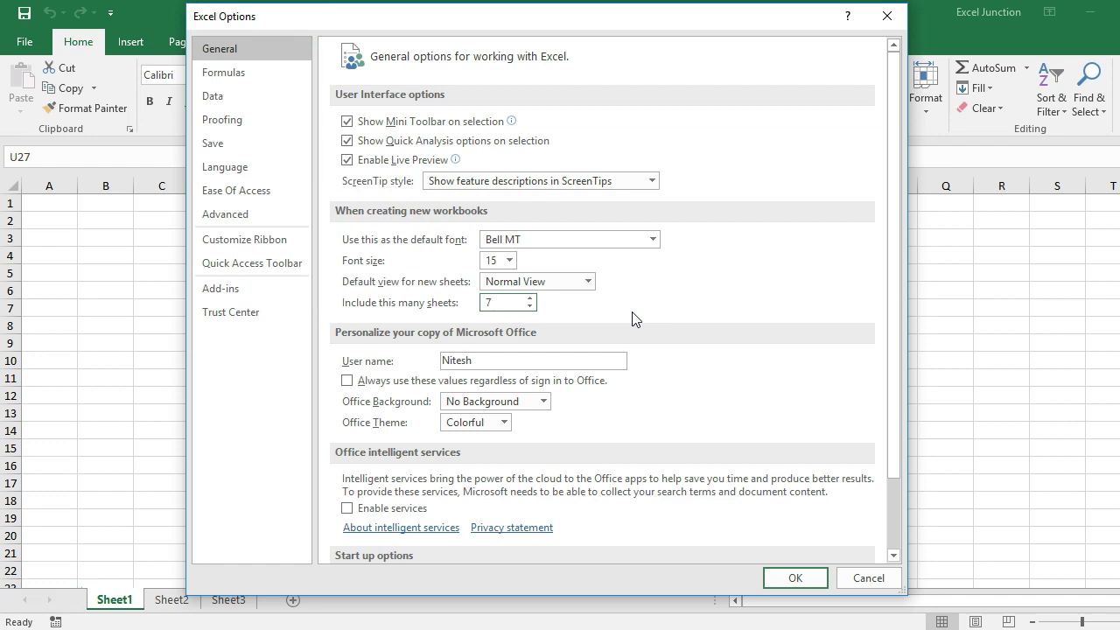
pyautogui.click(792, 578)
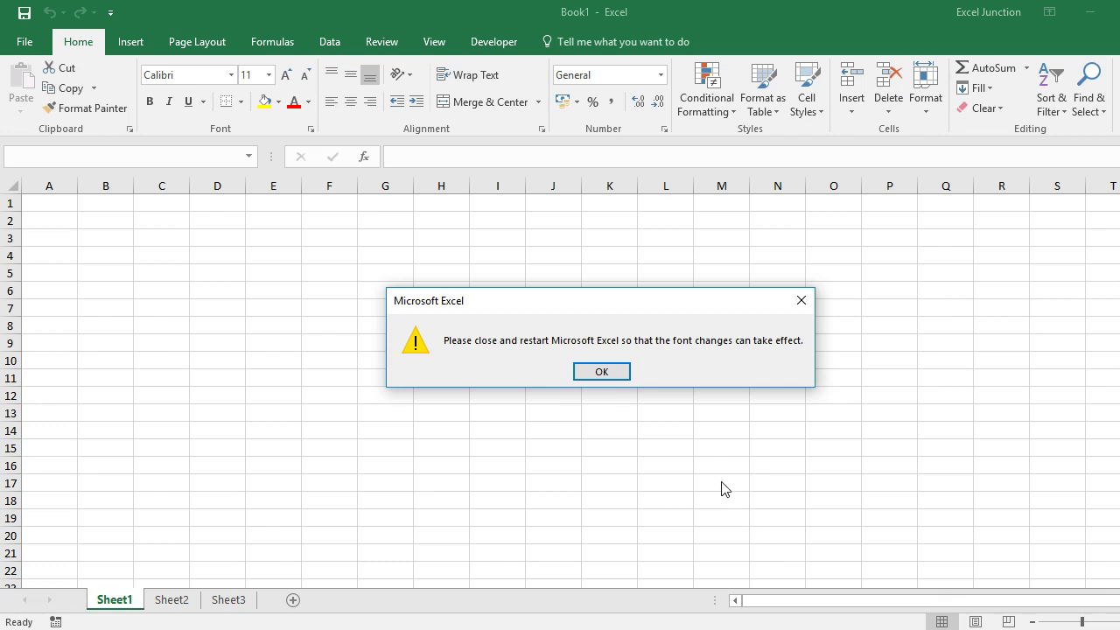
# - Dismiss the restart notice, close the current workbook and quit Excel
pyautogui.click(602, 371)
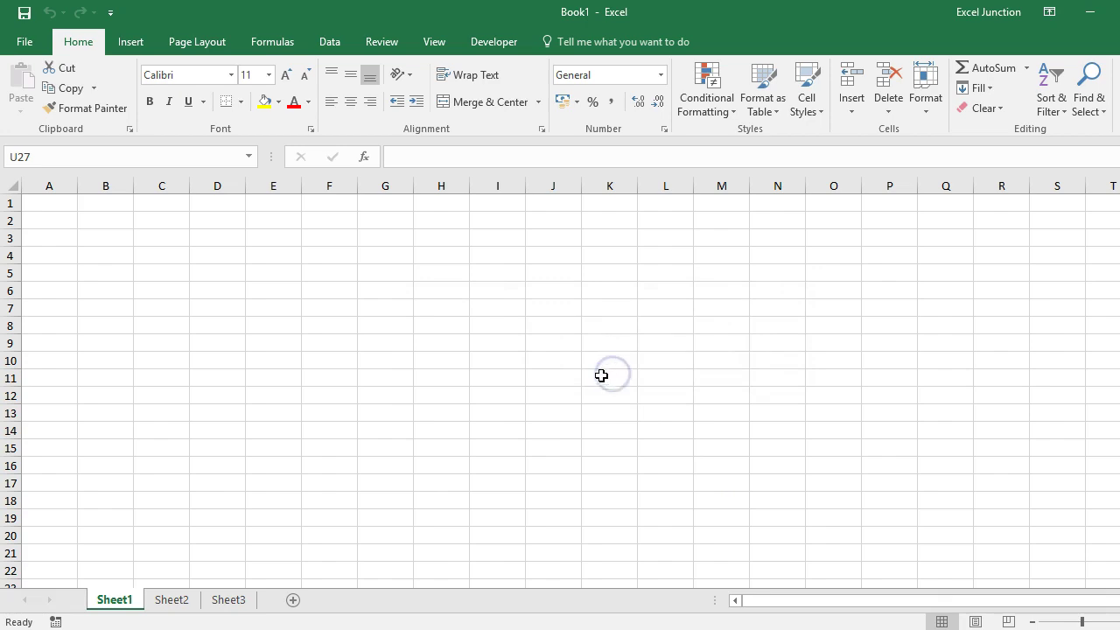
pyautogui.click(34, 42)
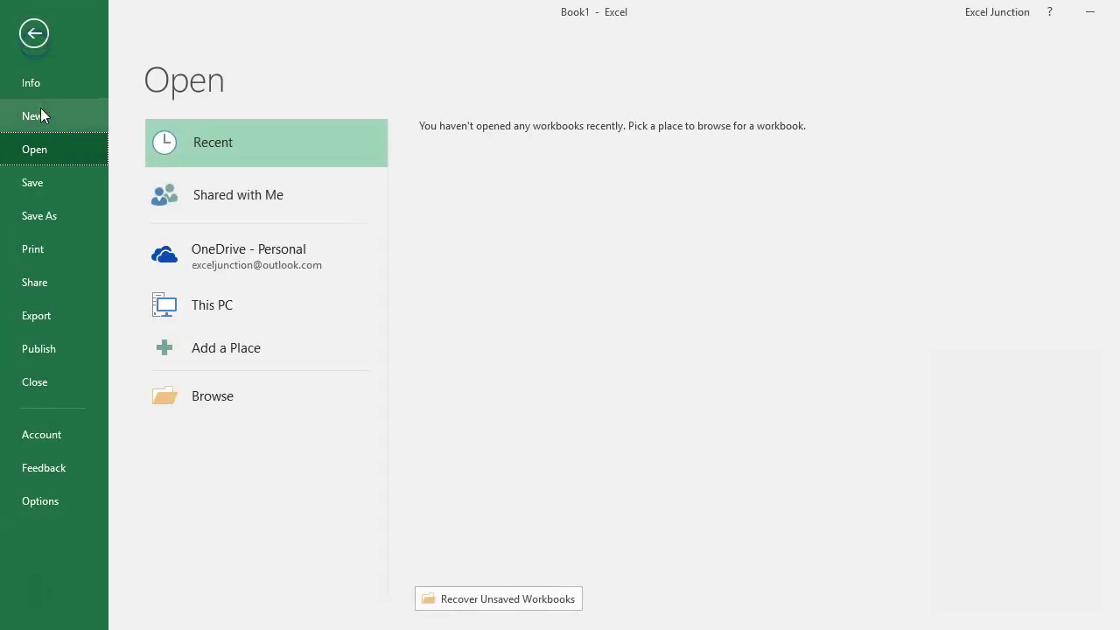
pyautogui.click(54, 380)
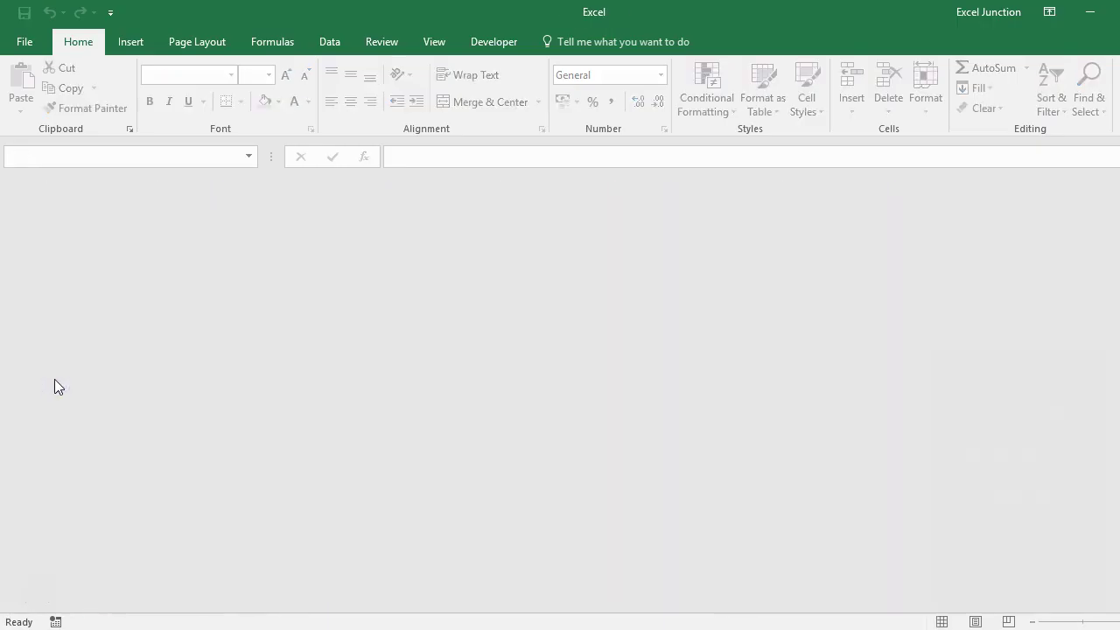
pyautogui.click(1114, 11)
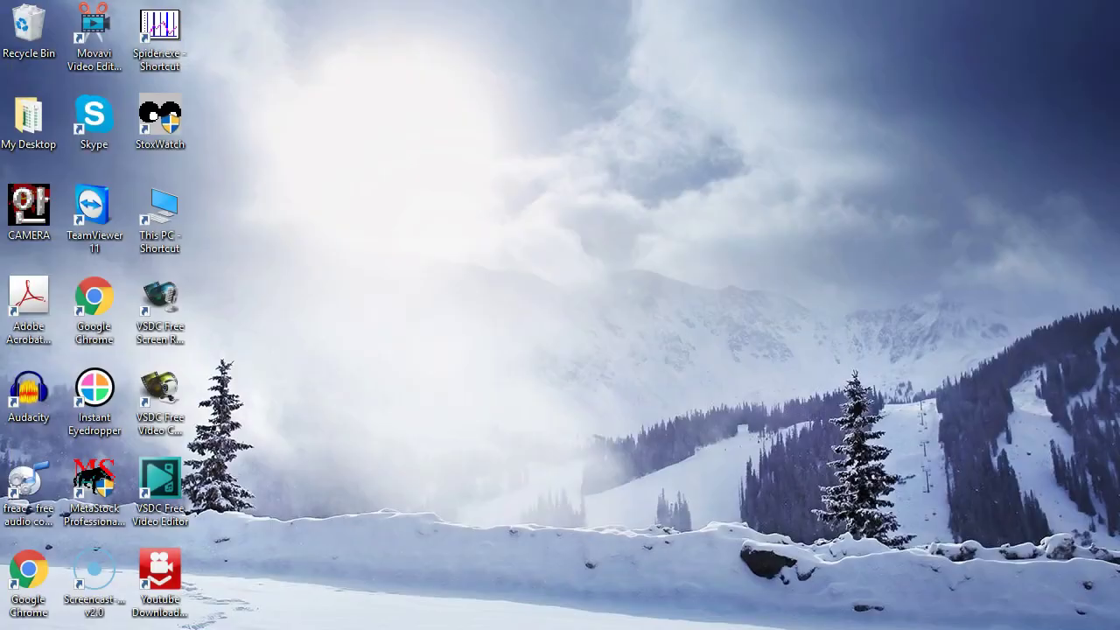
# - Relaunch Excel from the Start menu and create a new blank workbook
pyautogui.press('super')
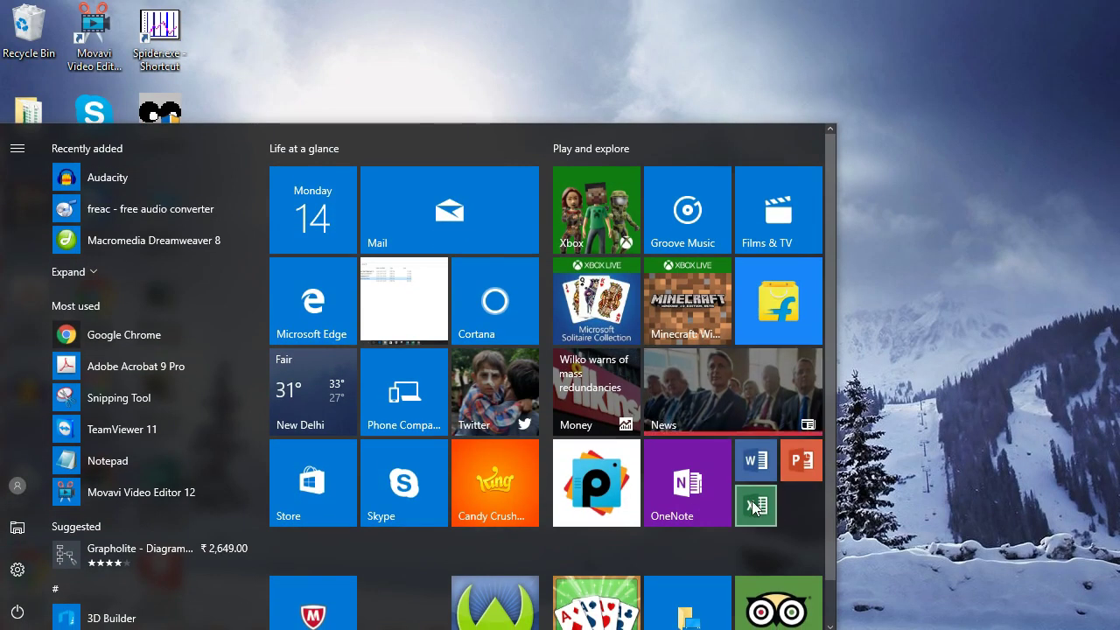
pyautogui.click(754, 508)
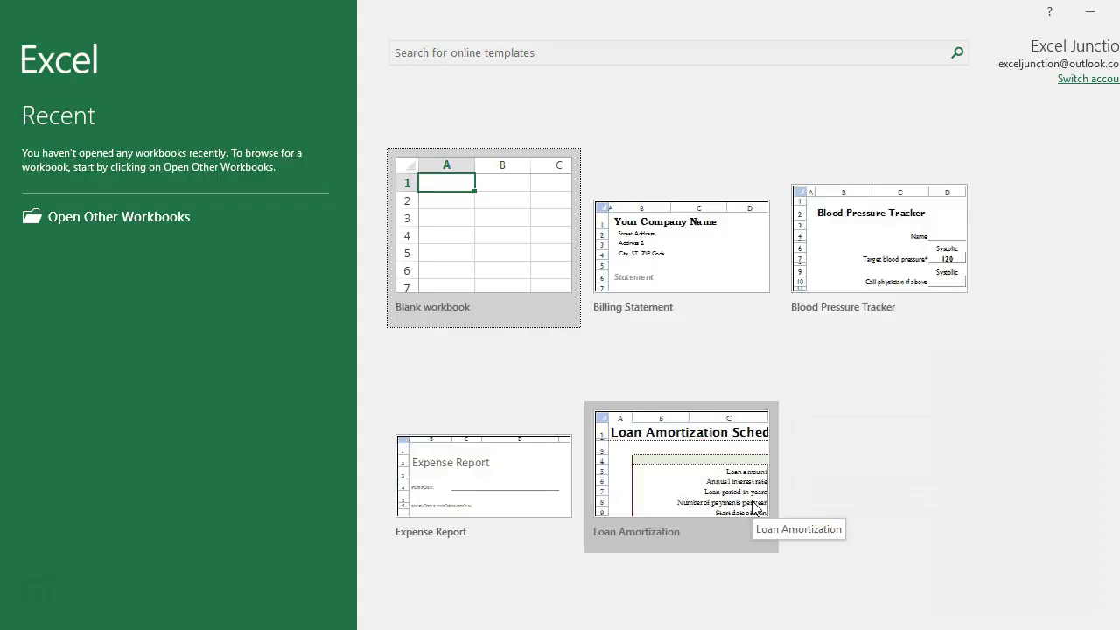
pyautogui.click(514, 265)
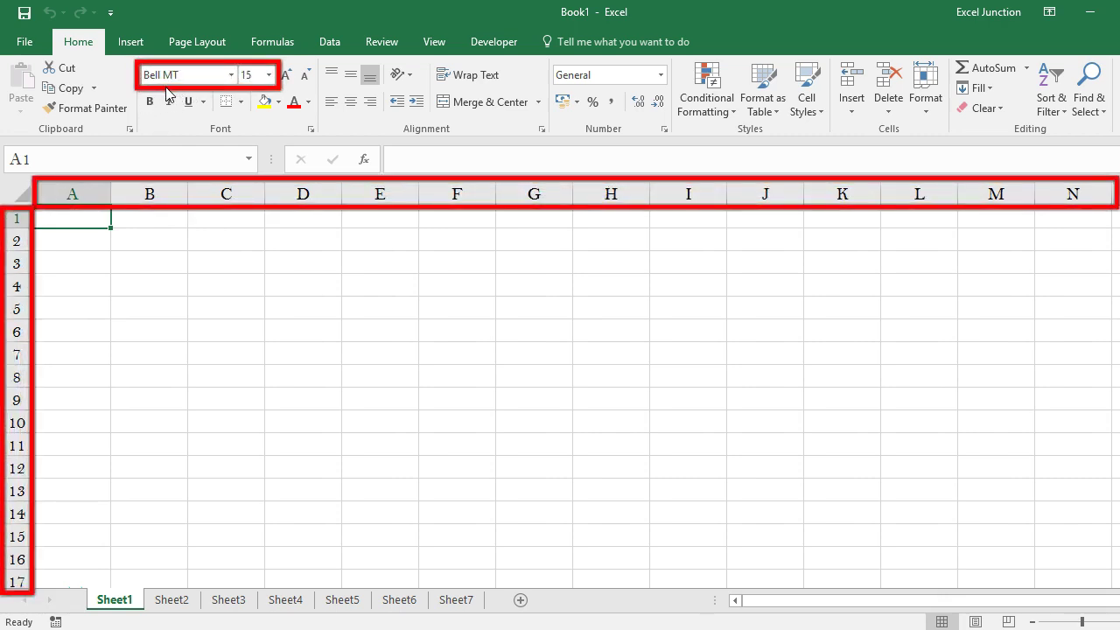
pyautogui.click(153, 244)
pyautogui.write('New')
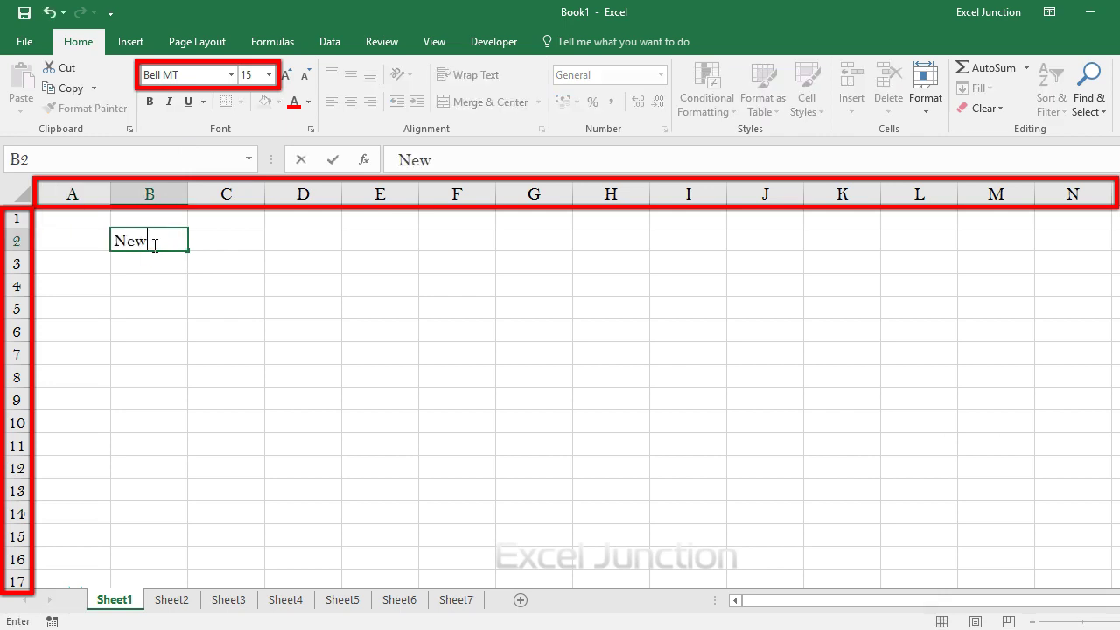
pyautogui.write(' Font')
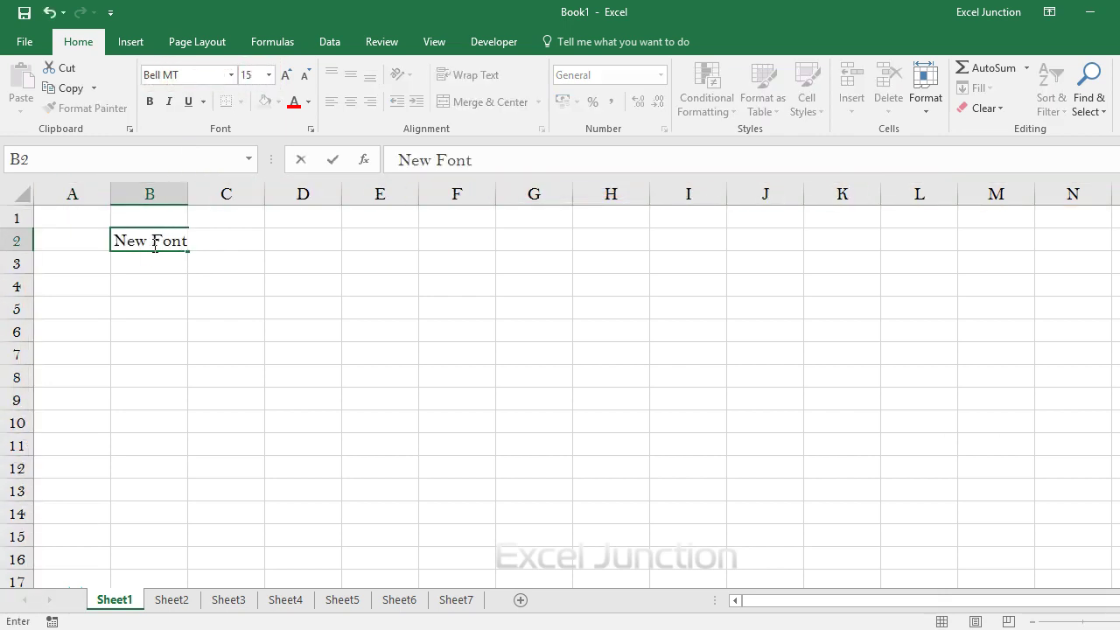
pyautogui.press('Return')
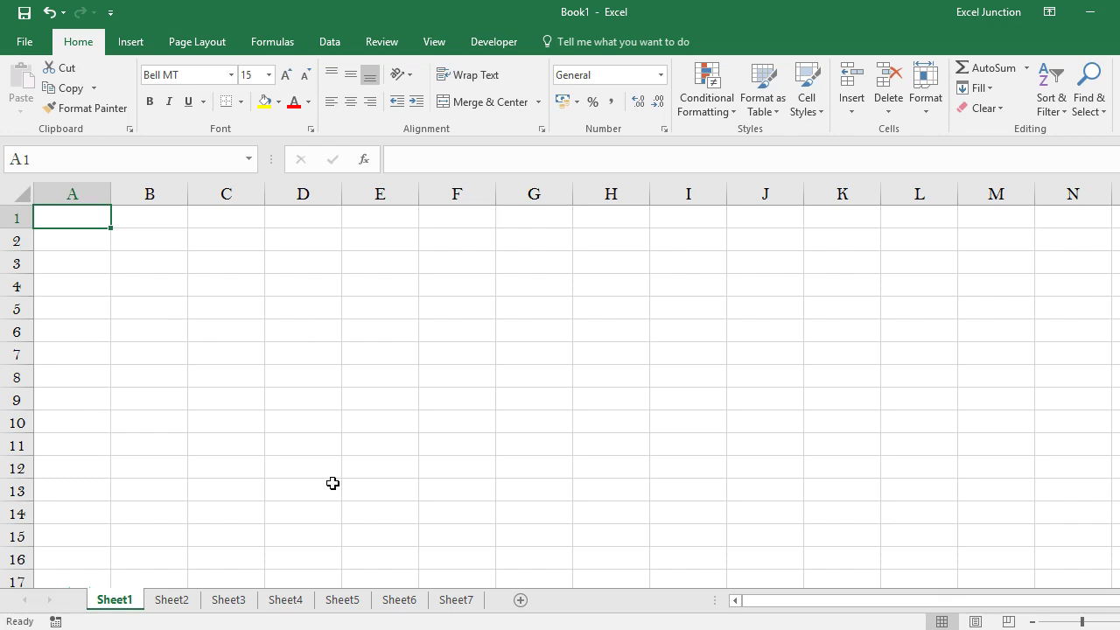
# - Give the Sheet1 tab an orange Tab Color, then switch to Sheet2 to see it
pyautogui.rightClick(122, 610)
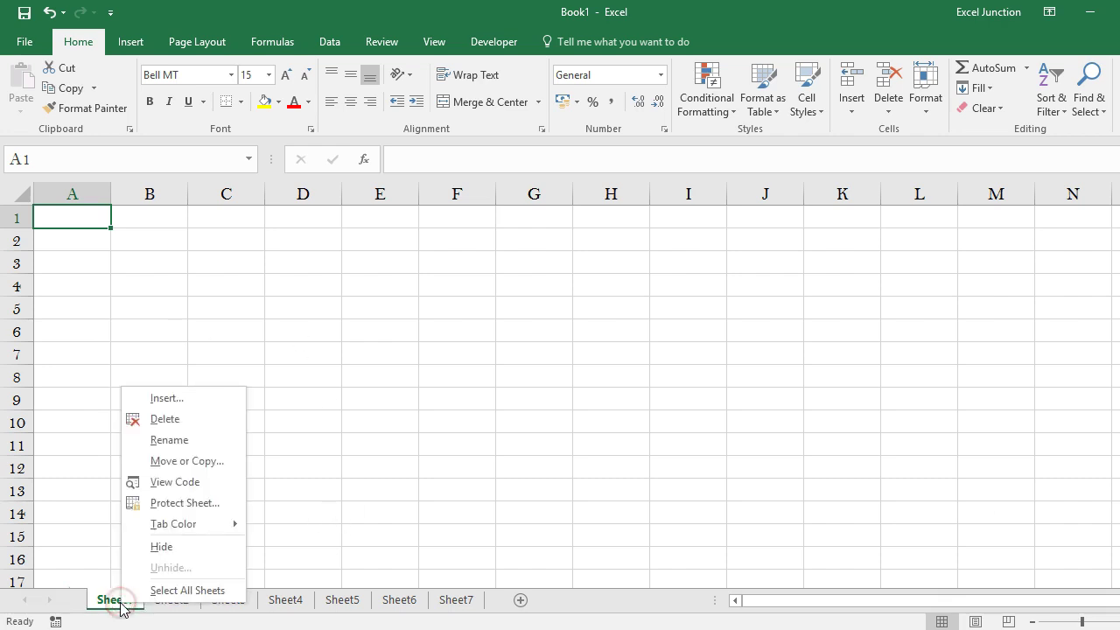
pyautogui.moveTo(156, 527)
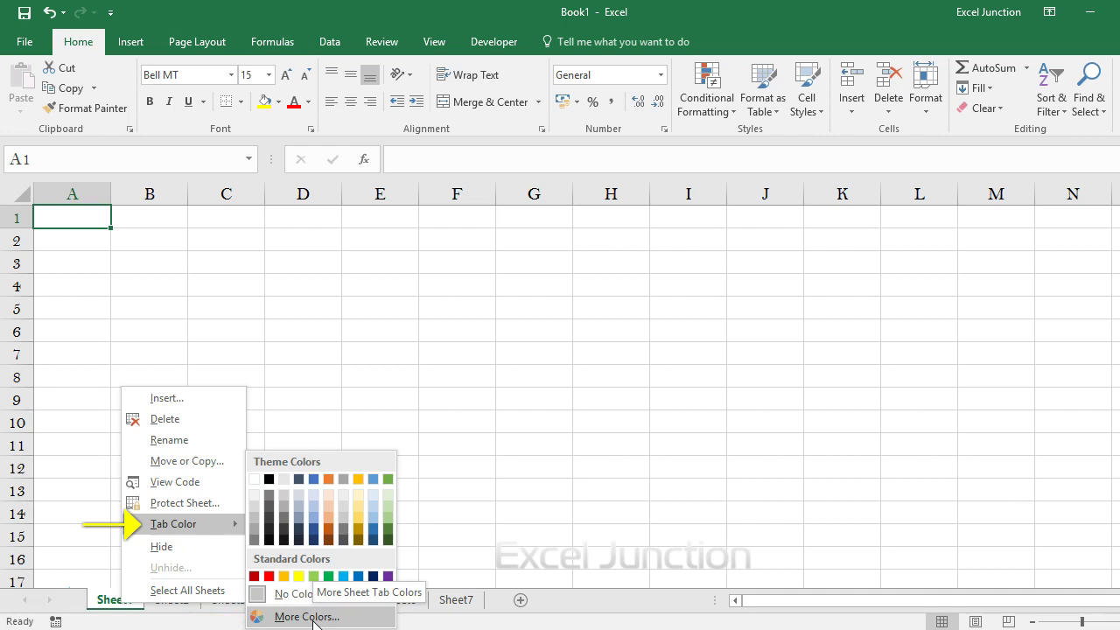
pyautogui.click(329, 525)
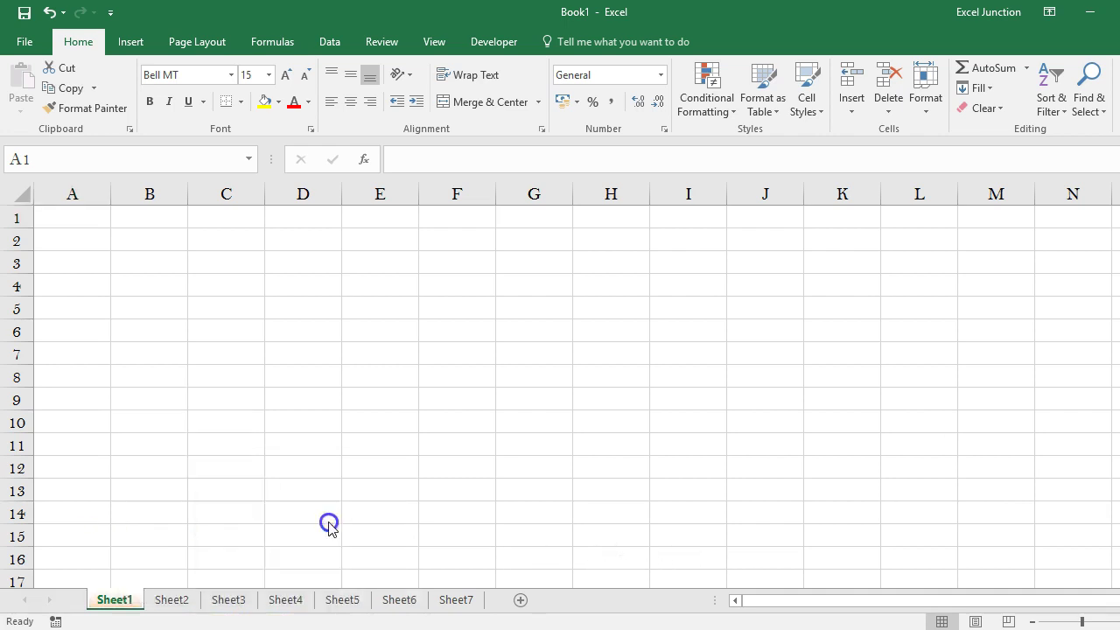
pyautogui.click(179, 601)
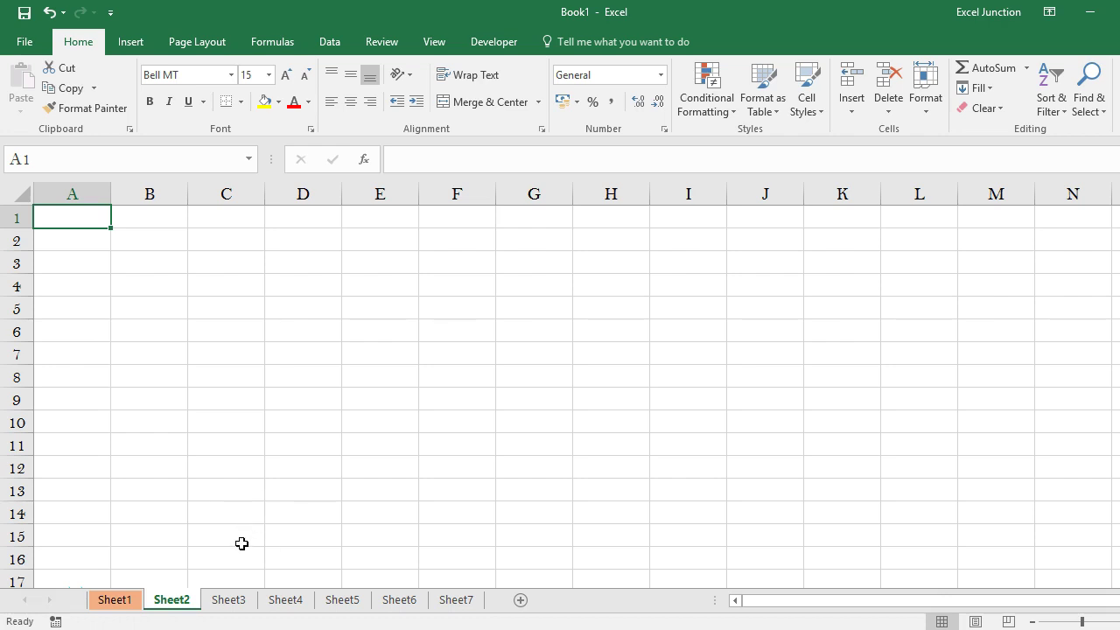
# - Make Sheet3 active and colour its tab light green through Home > Format > Tab Color
pyautogui.click(231, 601)
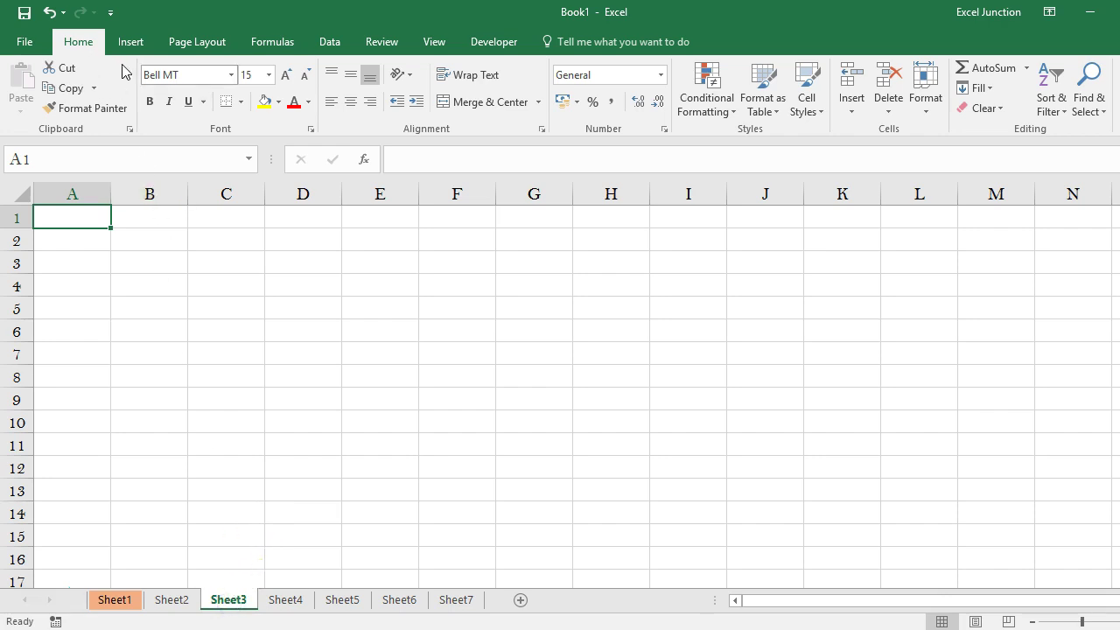
pyautogui.click(927, 94)
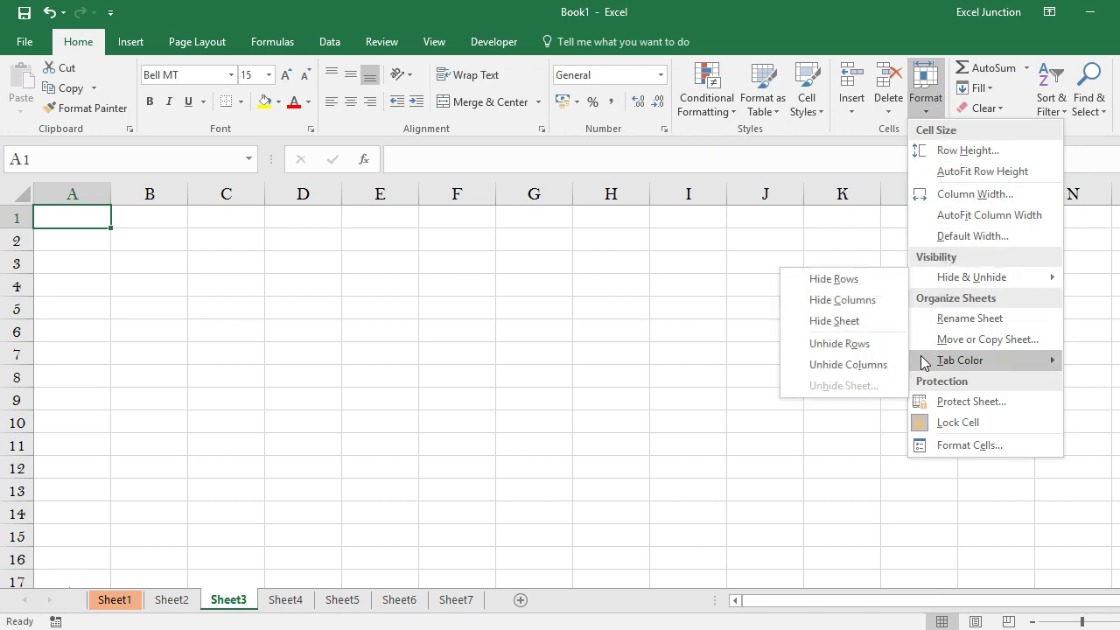
pyautogui.moveTo(924, 361)
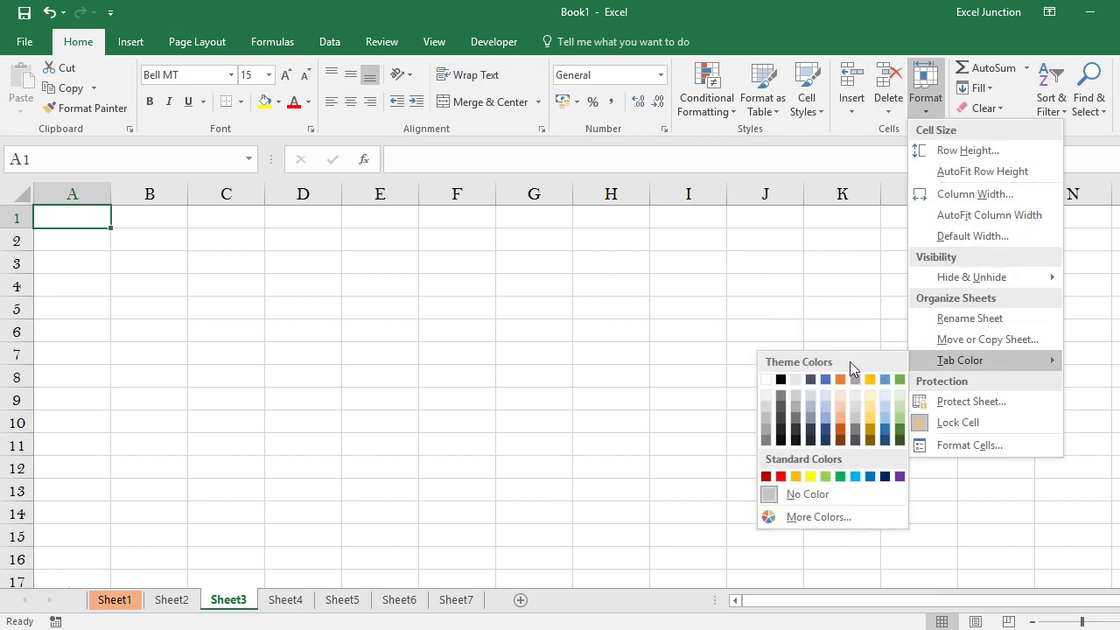
pyautogui.click(899, 419)
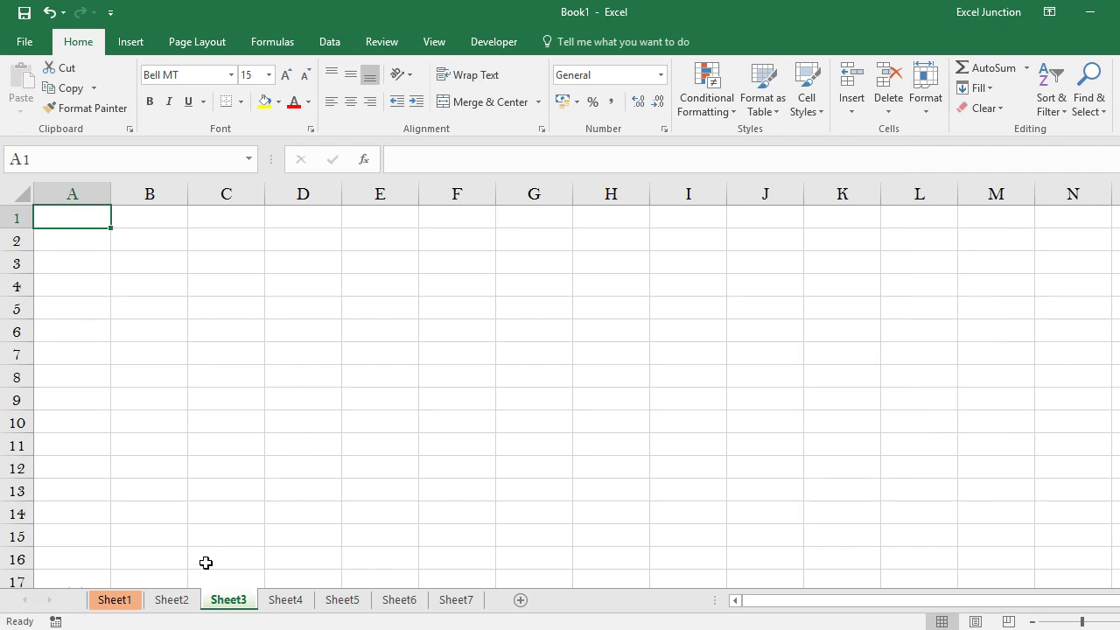
# - Colour the Sheet2 tab light blue with the Alt+H, O, T shortcut, then return to Sheet3
pyautogui.click(172, 601)
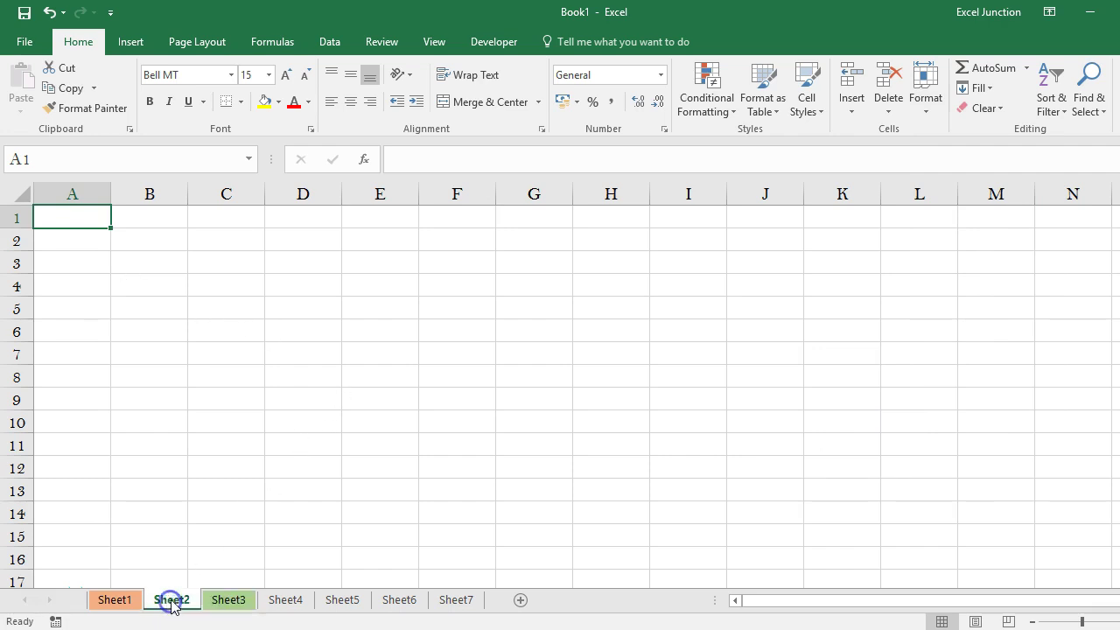
pyautogui.click(196, 358)
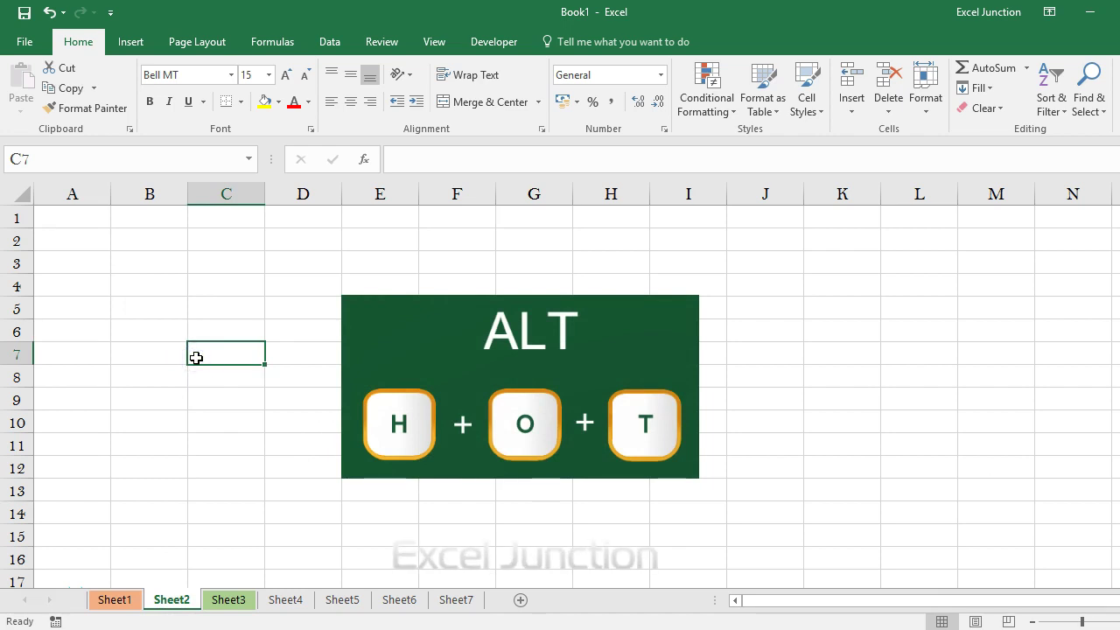
pyautogui.hotkey('alt', 'h')
pyautogui.press('o')
pyautogui.press('t')
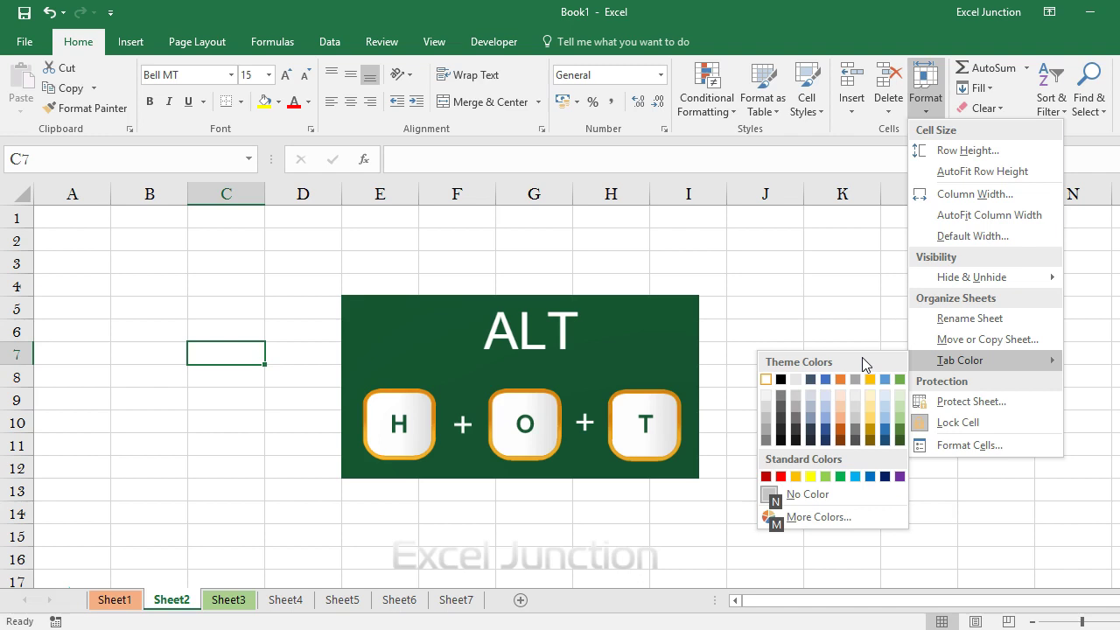
pyautogui.press('Right')
pyautogui.press('Right')
pyautogui.press('Right')
pyautogui.press('Right')
pyautogui.press('Down')
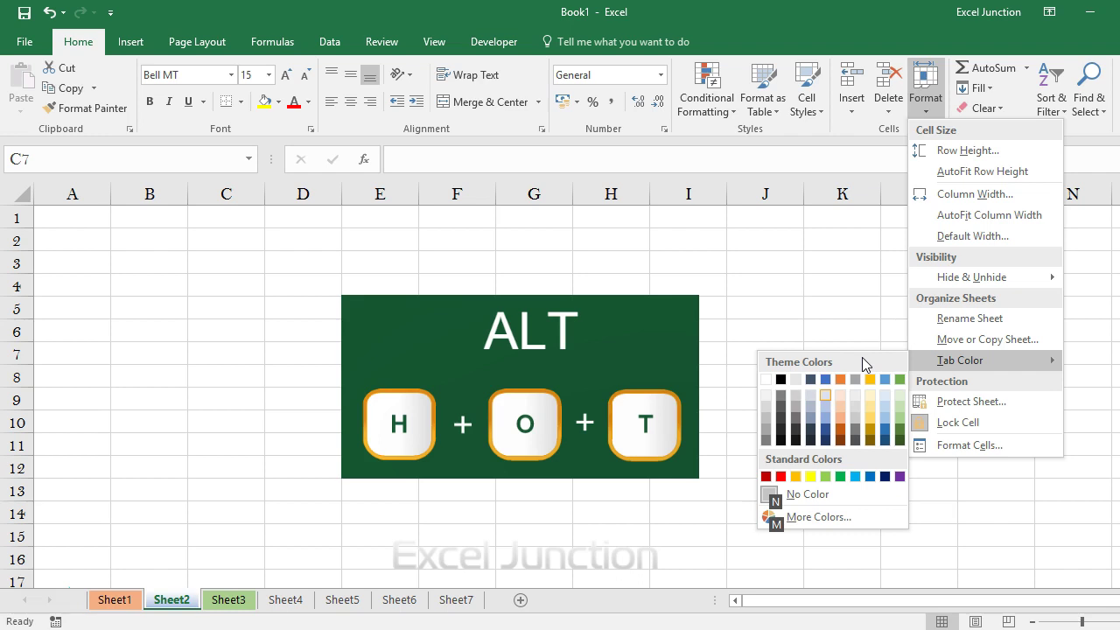
pyautogui.press('Down')
pyautogui.press('Down')
pyautogui.press('Return')
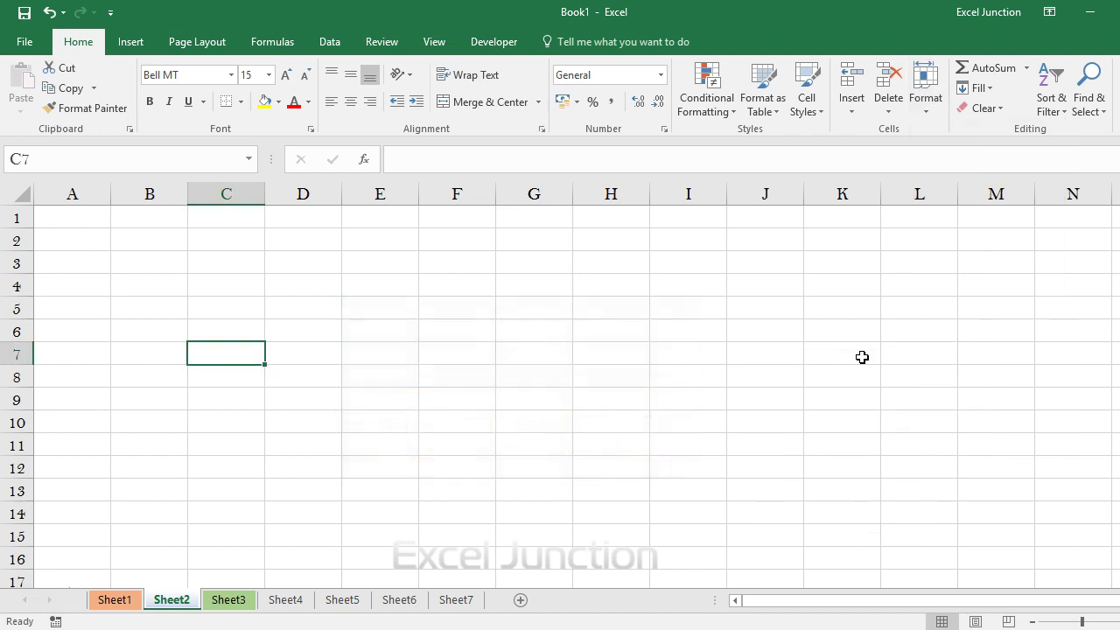
pyautogui.click(235, 602)
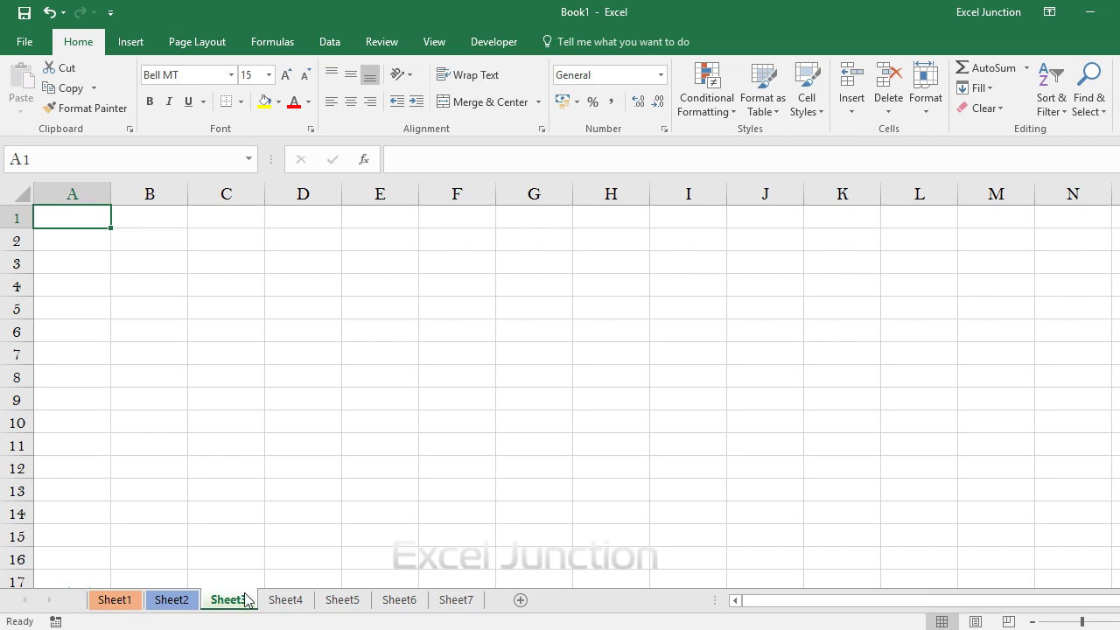
# - Group Sheet4 through Sheet7, colour their tabs yellow, then ungroup by selecting Sheet3
pyautogui.click(286, 601)
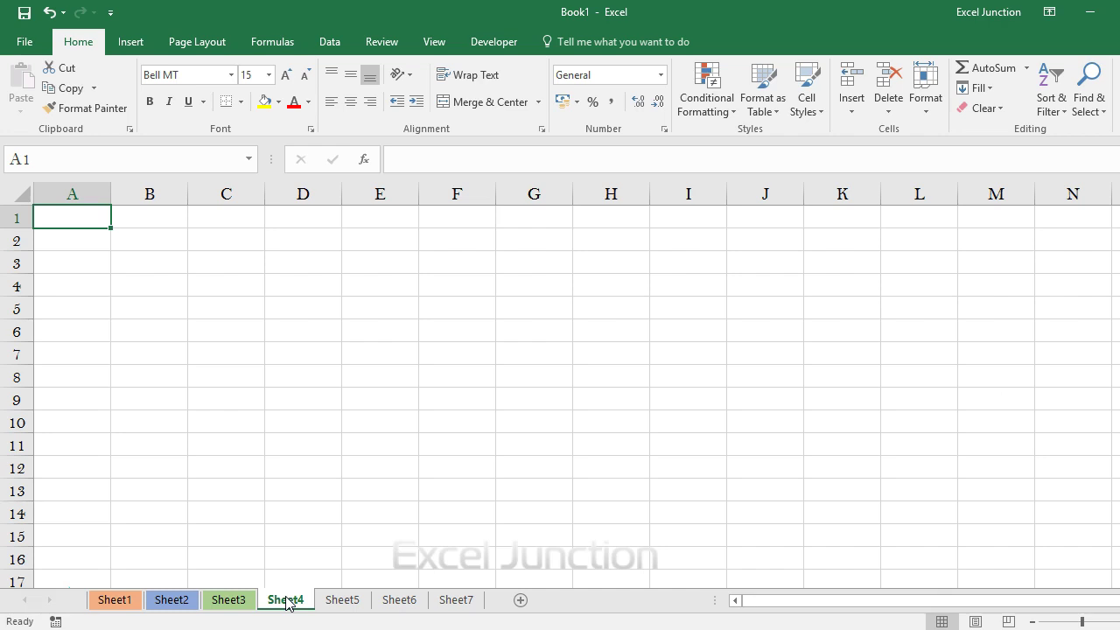
pyautogui.keyDown('ctrl'); pyautogui.click(345, 604); pyautogui.keyUp('ctrl')
pyautogui.keyDown('ctrl'); pyautogui.click(399, 601); pyautogui.keyUp('ctrl')
pyautogui.keyDown('ctrl'); pyautogui.click(447, 602); pyautogui.keyUp('ctrl')
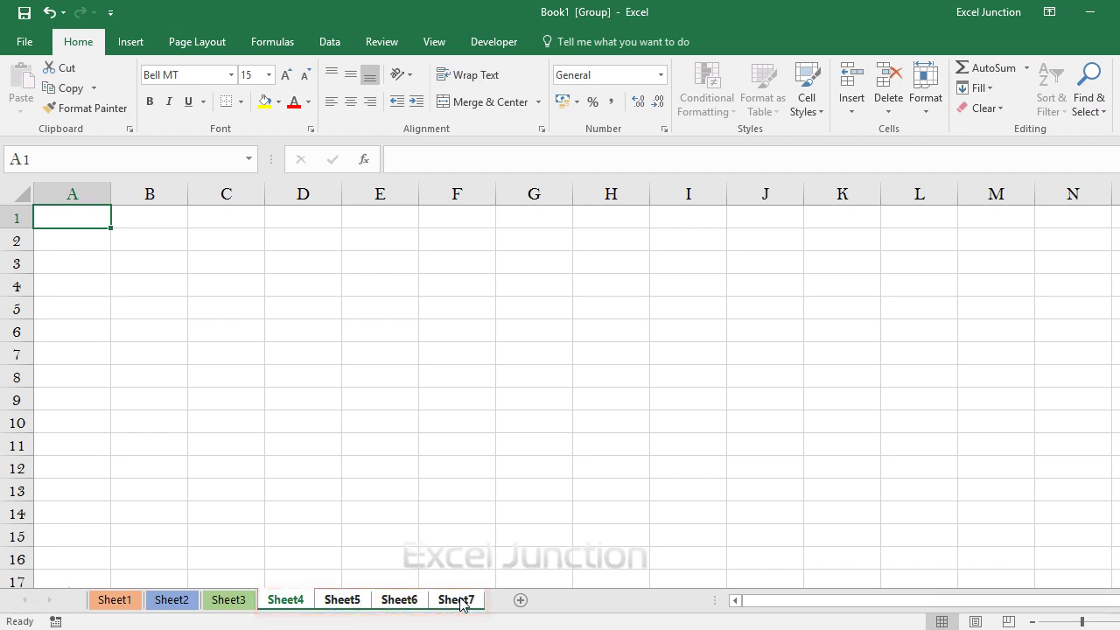
pyautogui.rightClick(460, 603)
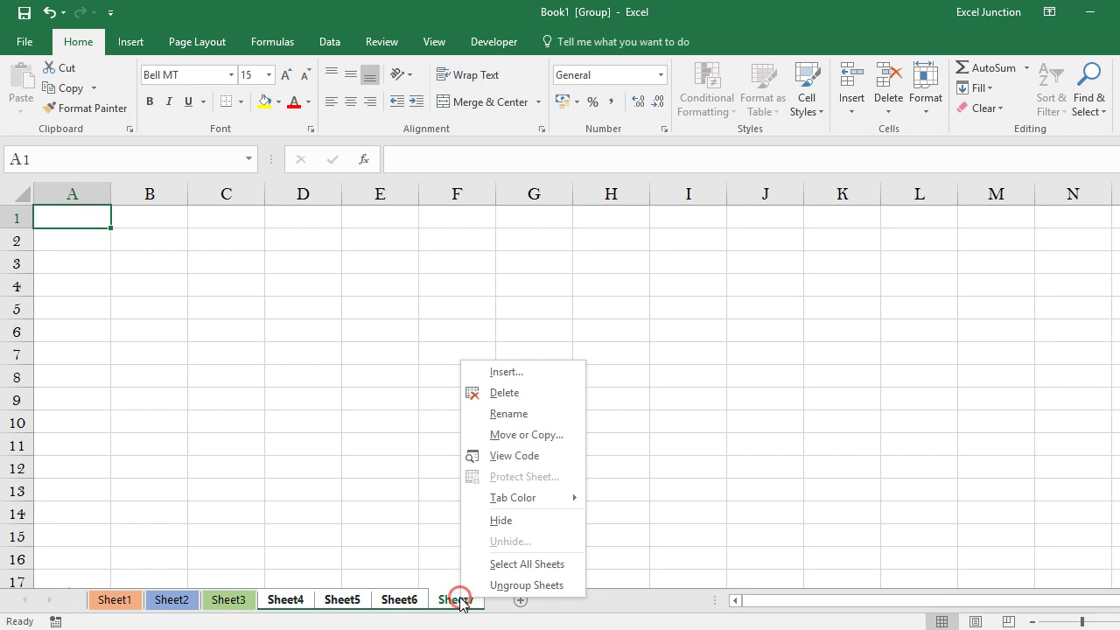
pyautogui.moveTo(550, 505)
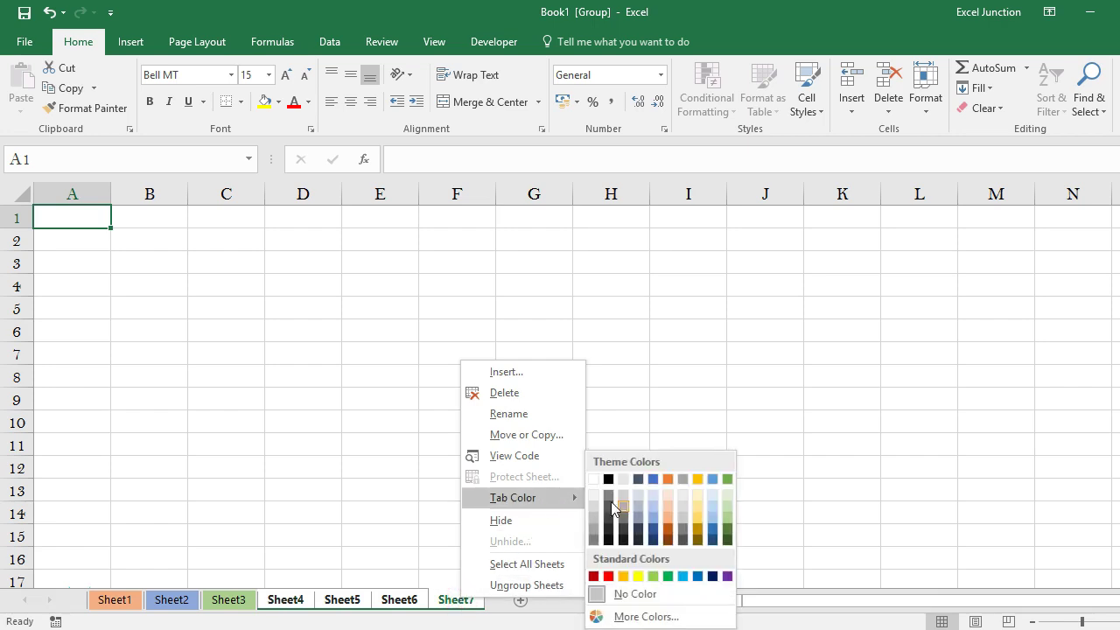
pyautogui.click(696, 514)
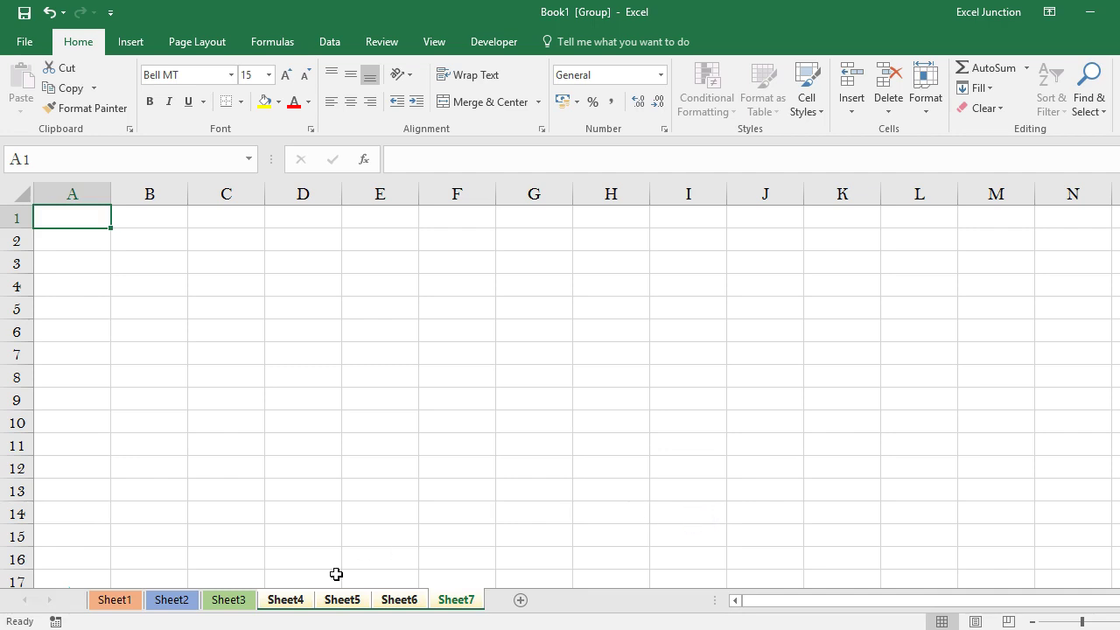
pyautogui.click(235, 602)
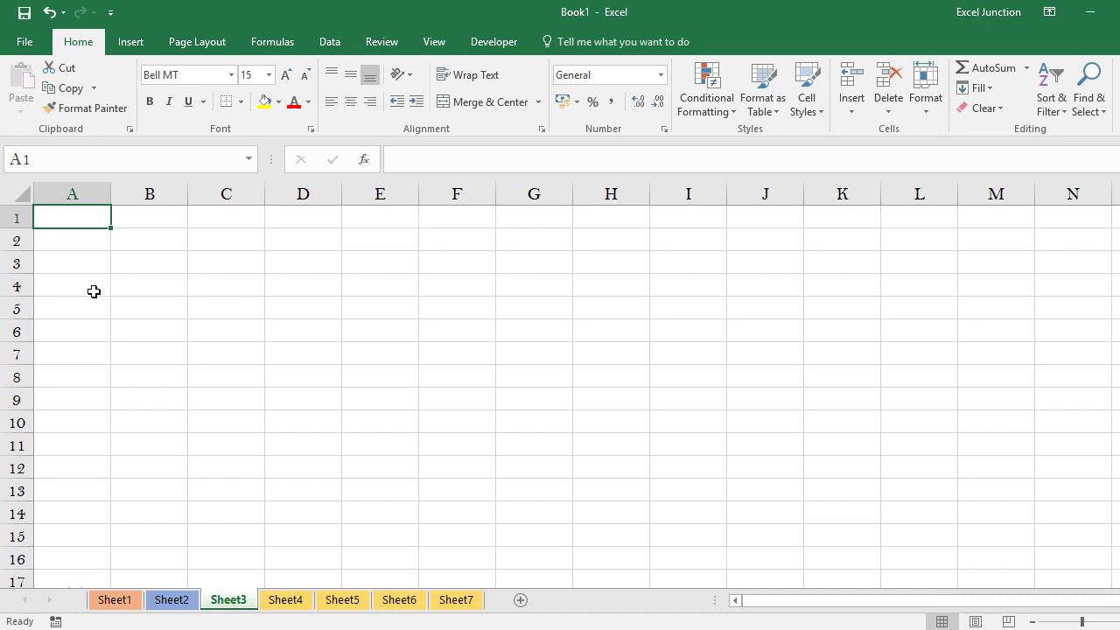
# - Set the Office Theme to Black on the Options General page and confirm
pyautogui.click(24, 42)
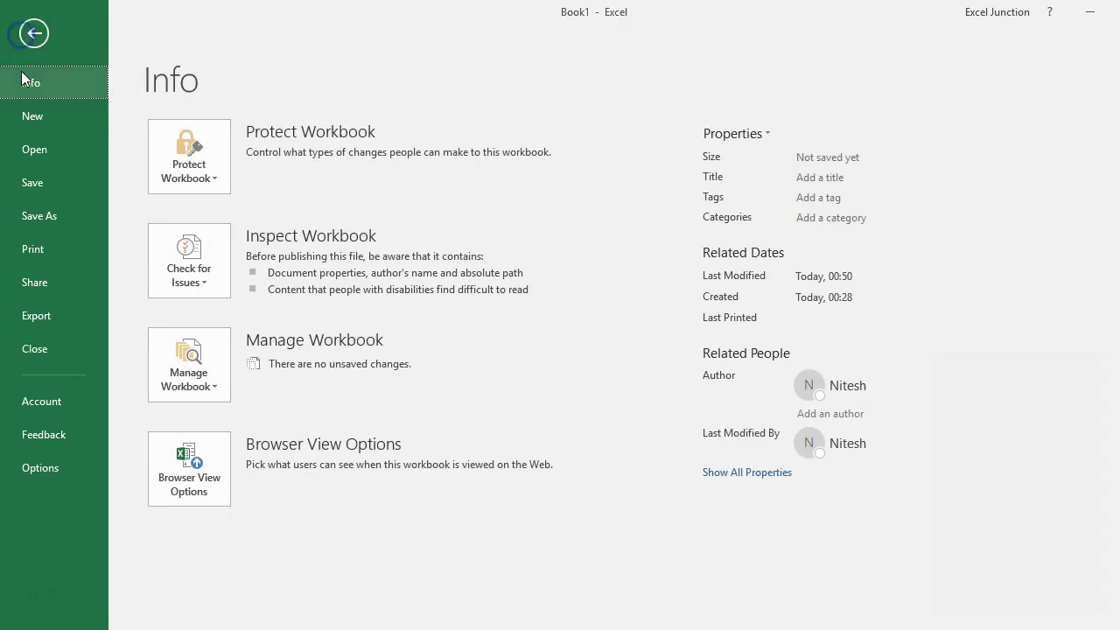
pyautogui.click(38, 467)
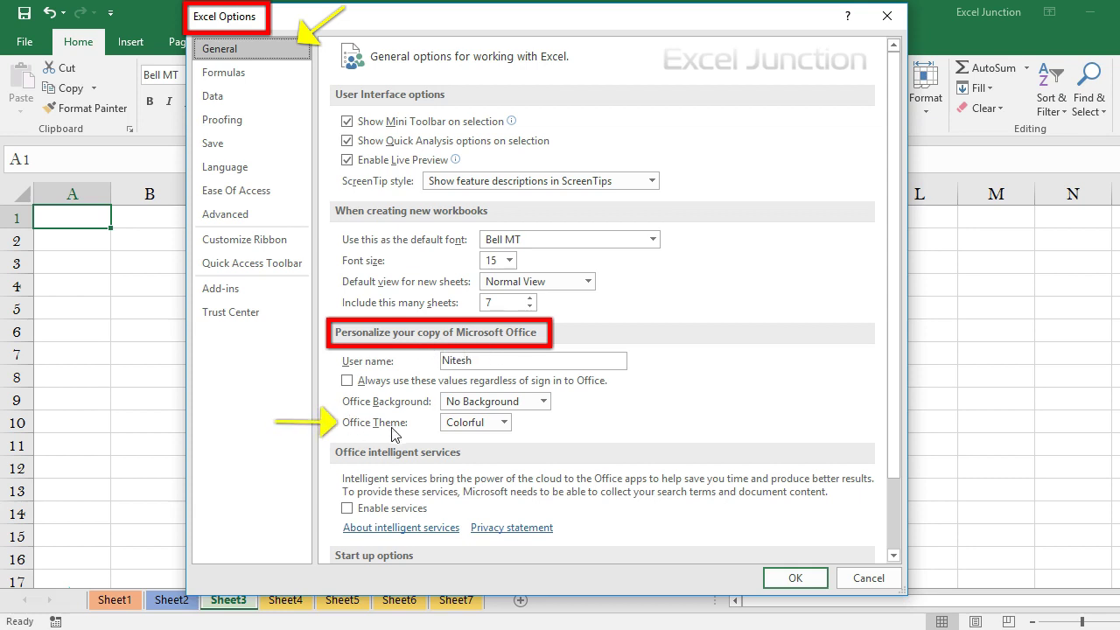
pyautogui.click(504, 423)
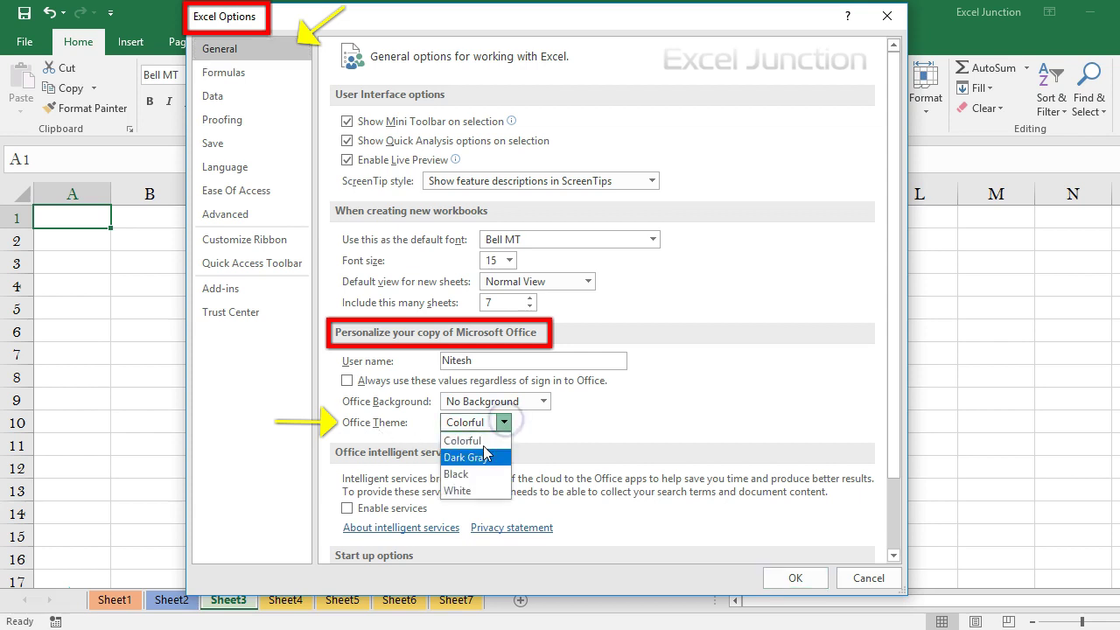
pyautogui.click(473, 473)
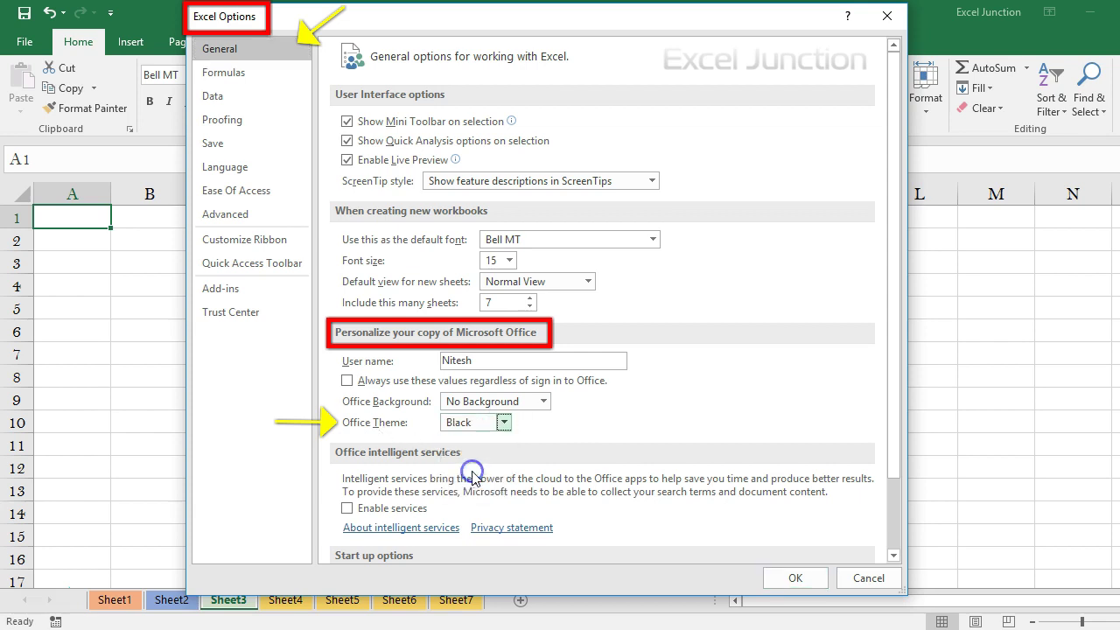
pyautogui.click(794, 579)
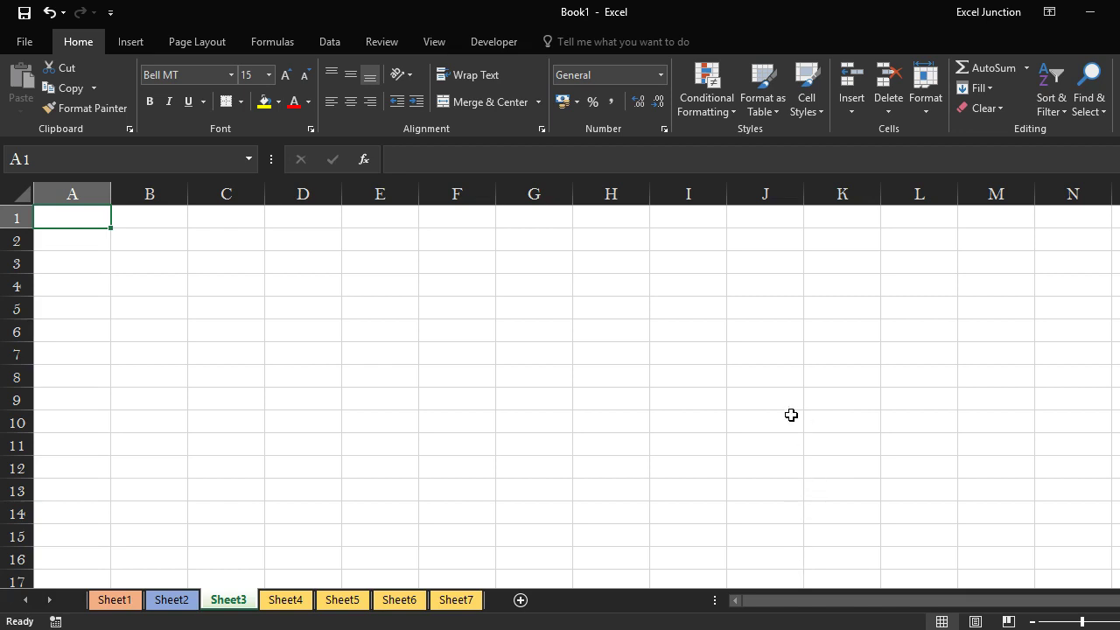
# - Change the Office Theme to Colorful from the File > Account page
pyautogui.click(25, 41)
pyautogui.click(77, 399)
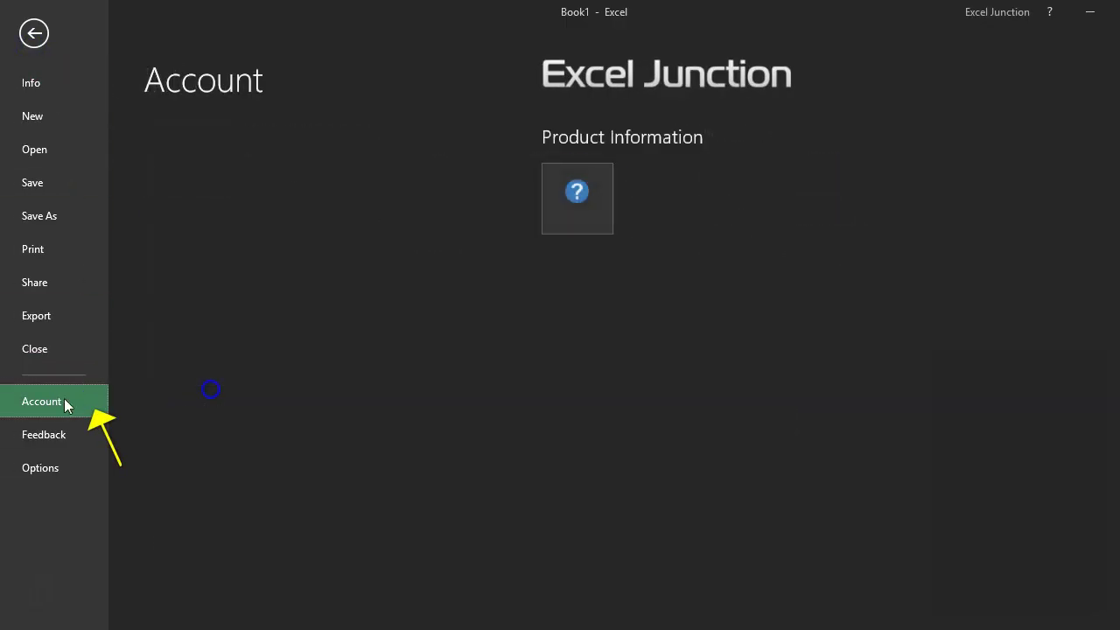
pyautogui.click(461, 375)
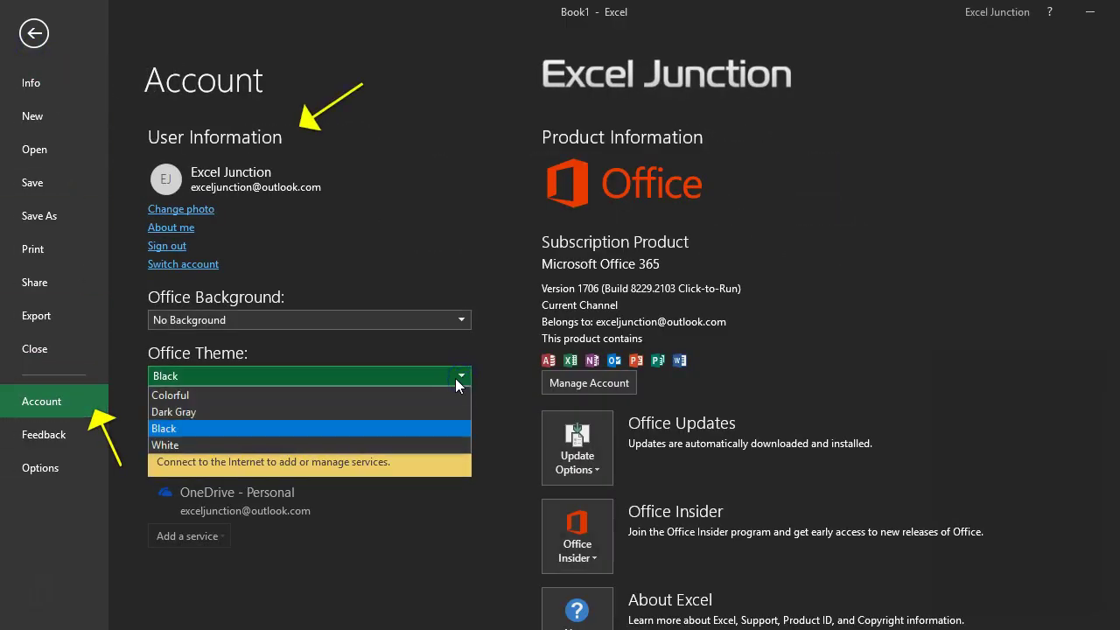
pyautogui.click(393, 395)
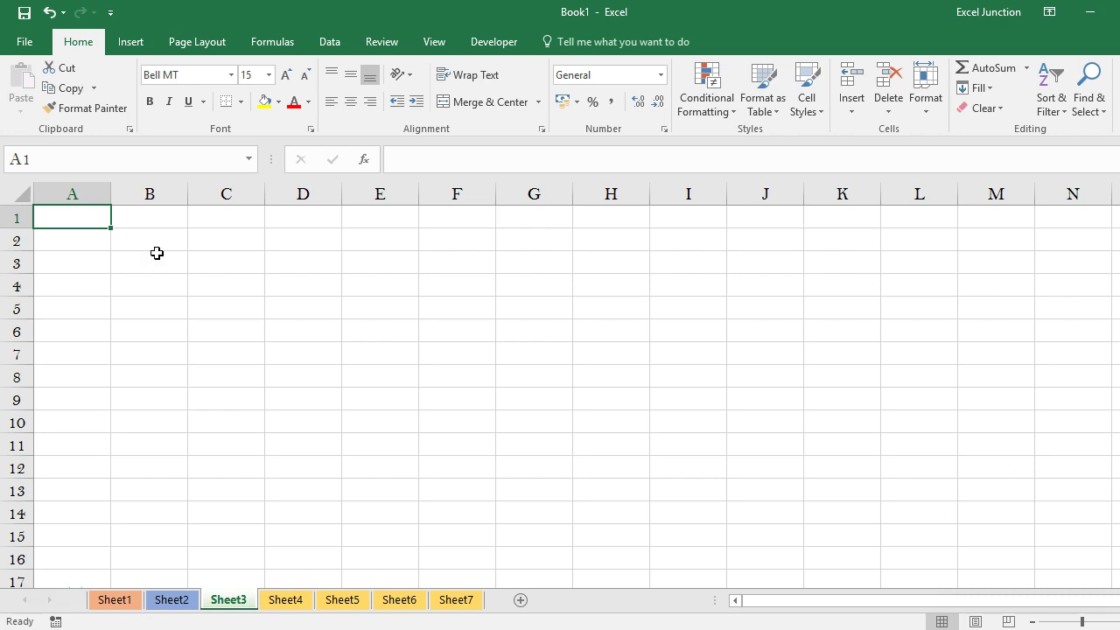
# - Set Sheet3's gridline colour to red in the Advanced worksheet display options and confirm
pyautogui.click(24, 42)
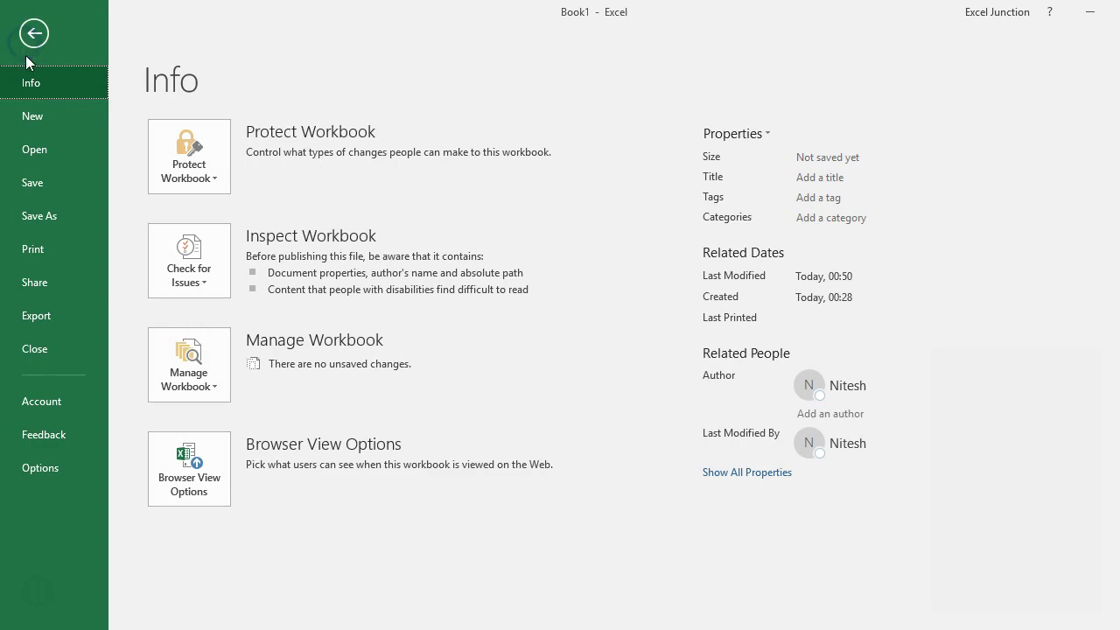
pyautogui.click(61, 465)
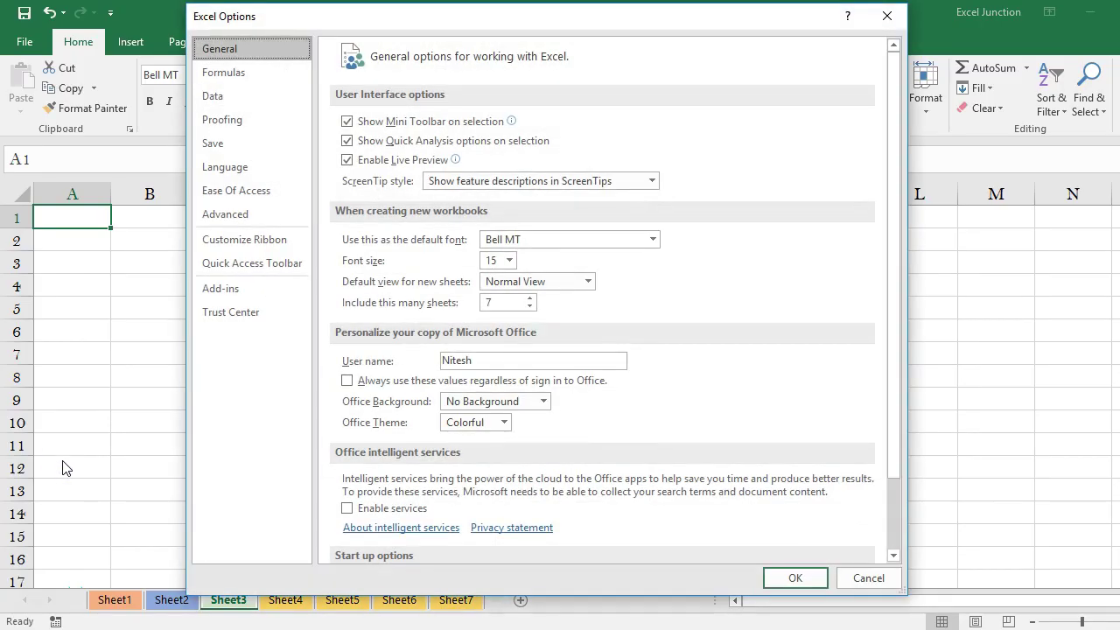
pyautogui.moveTo(564, 27); pyautogui.dragTo(593, 26)
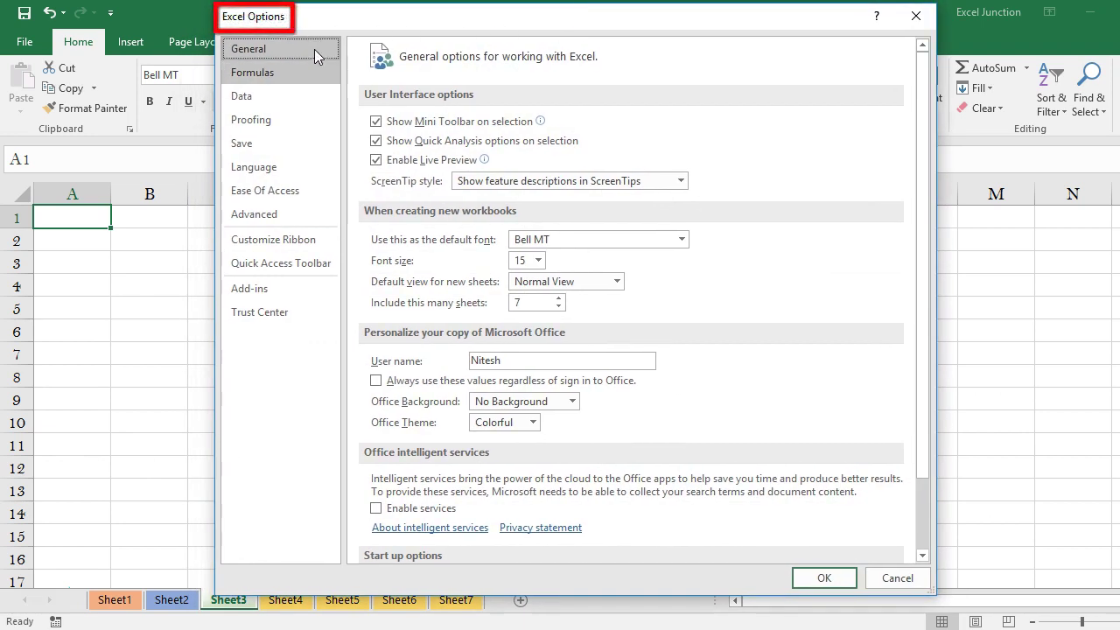
pyautogui.click(292, 221)
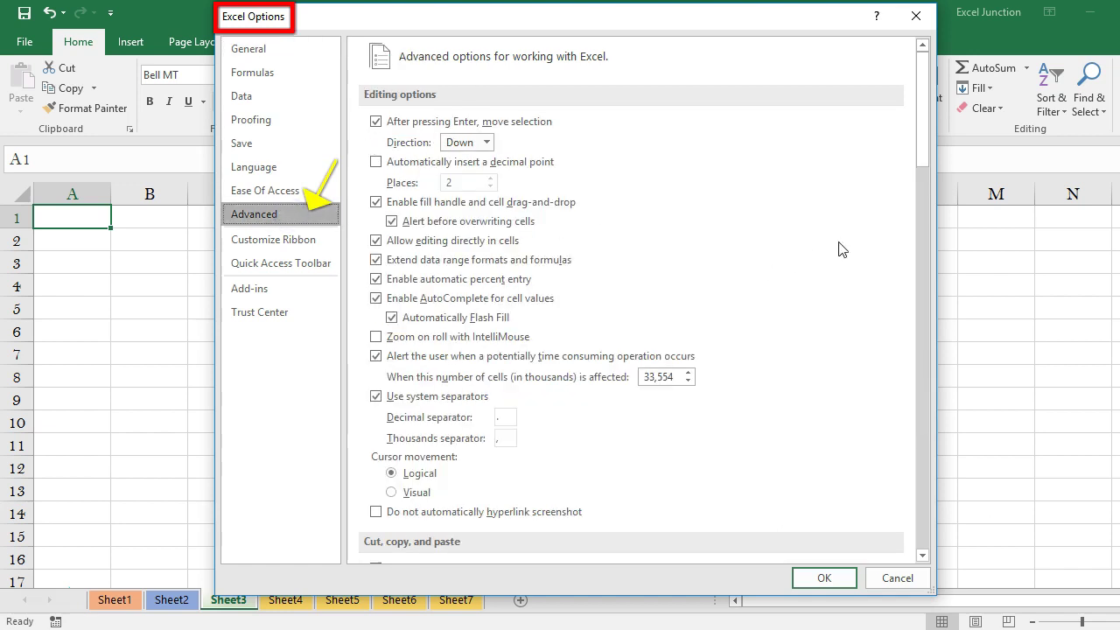
pyautogui.scroll(-12, 742, 269)
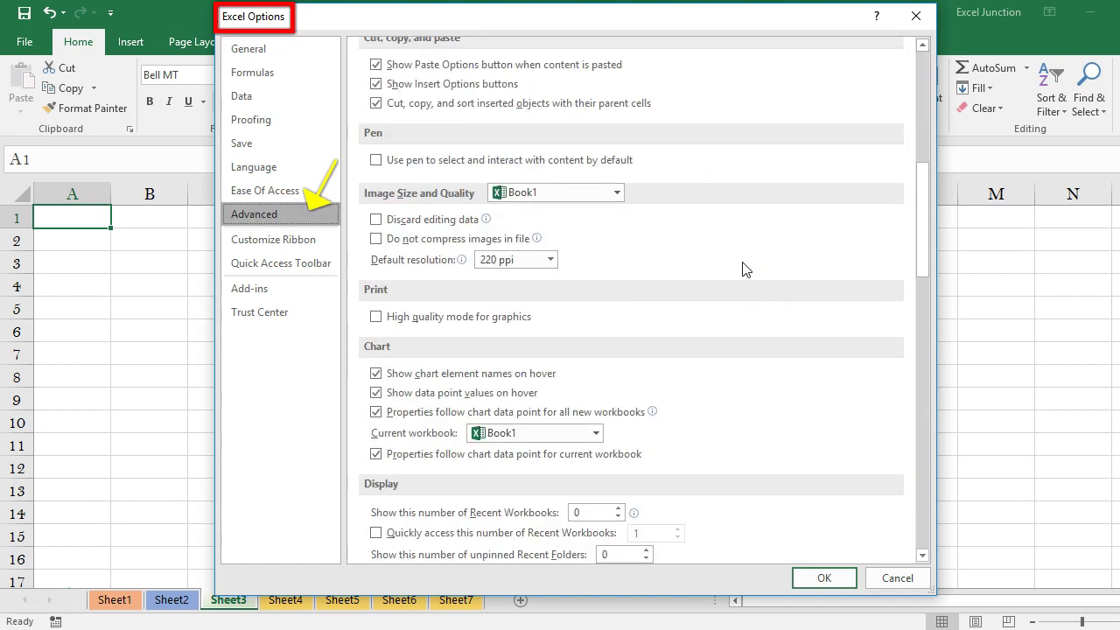
pyautogui.scroll(-15, 742, 269)
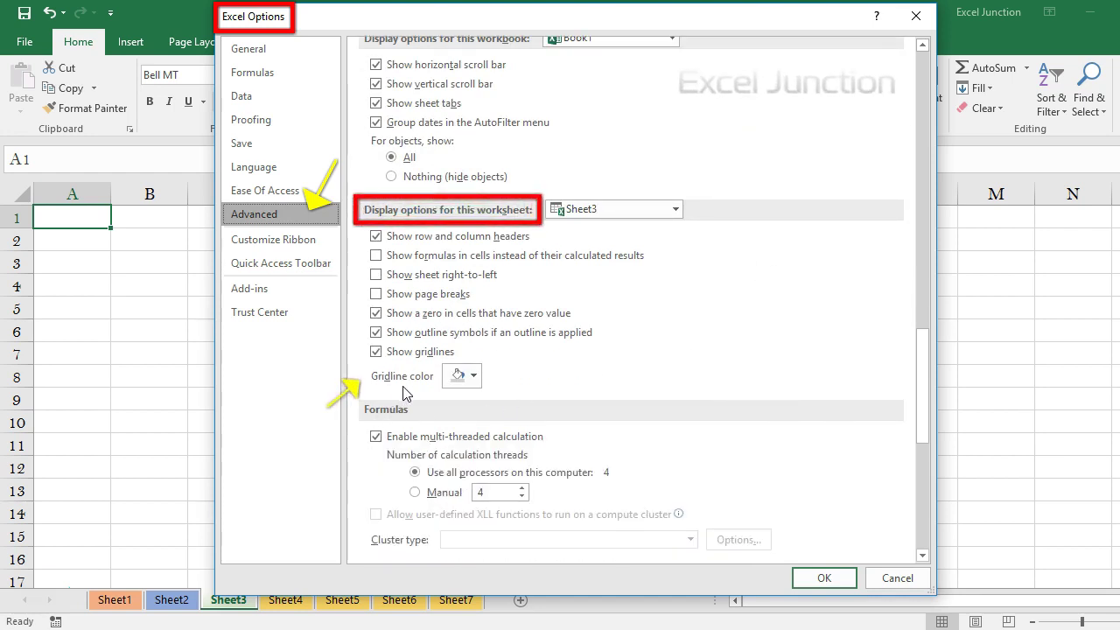
pyautogui.click(472, 376)
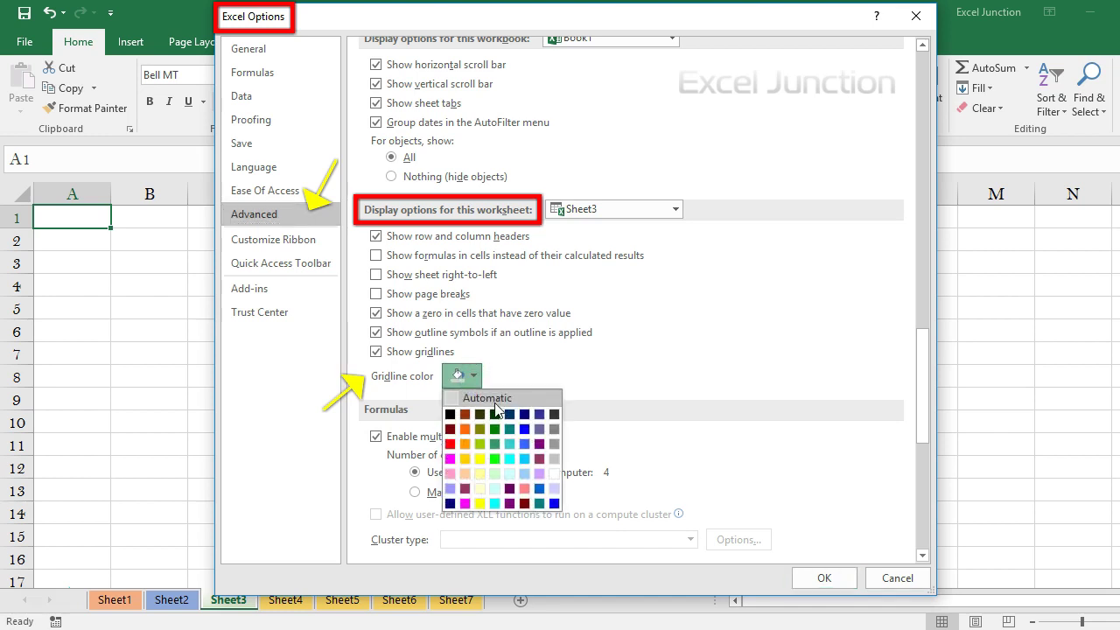
pyautogui.click(525, 488)
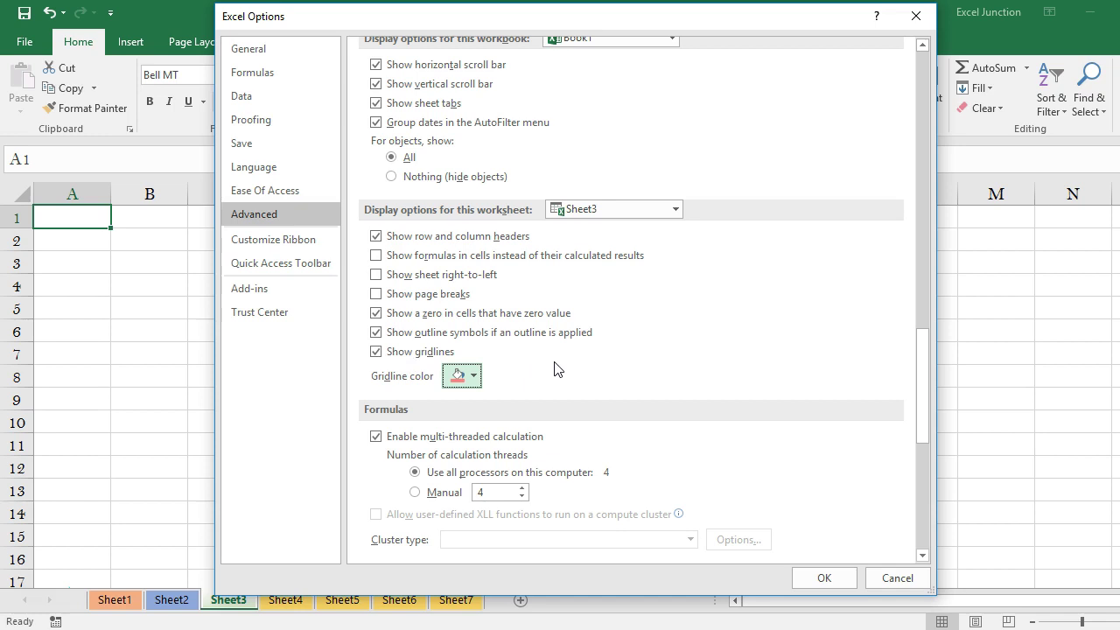
pyautogui.click(825, 578)
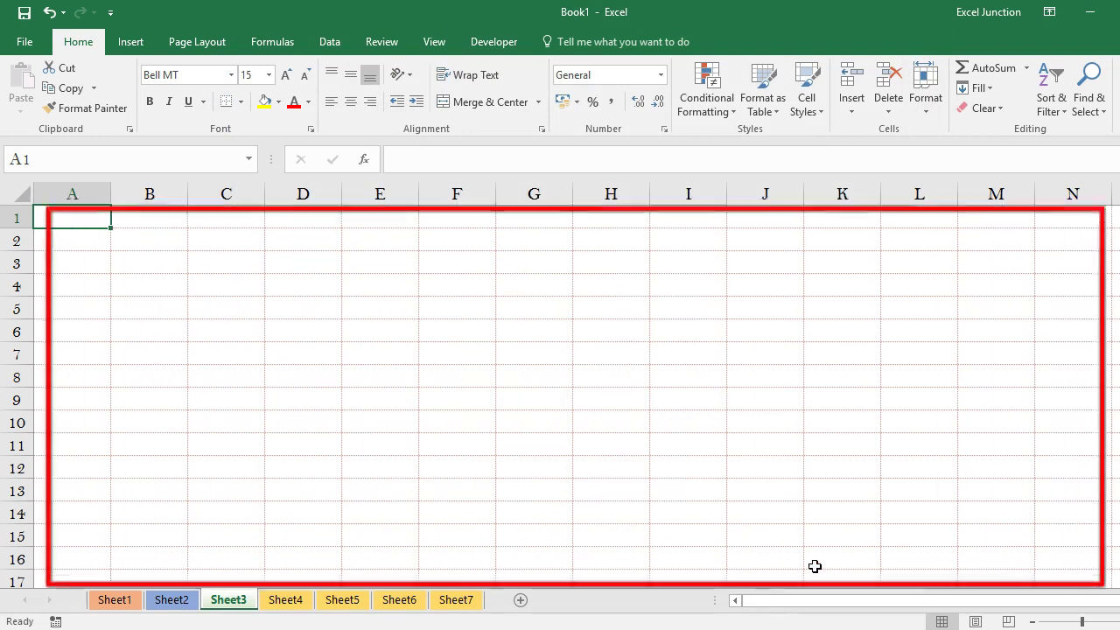